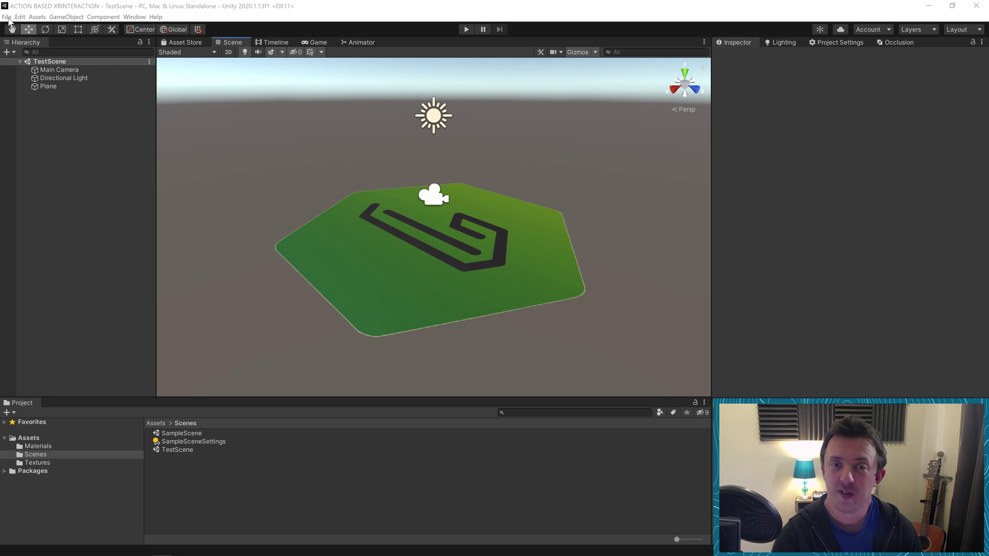
Switch the build platform to Android with texture compression set to ASTC
{"action": "left_click", "coordinate": [7, 17]}
{"action": "left_click", "coordinate": [32, 101]}
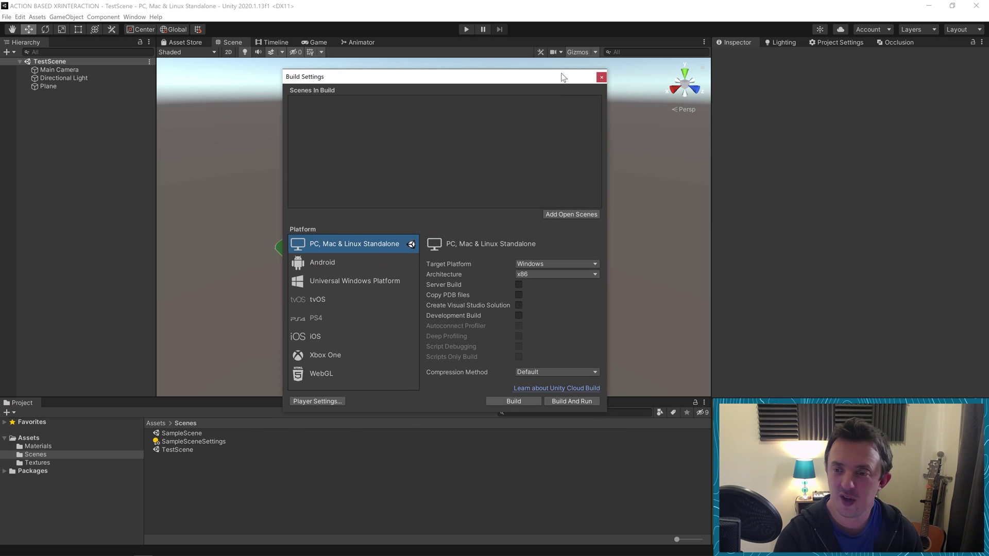
{"action": "left_click", "coordinate": [355, 255]}
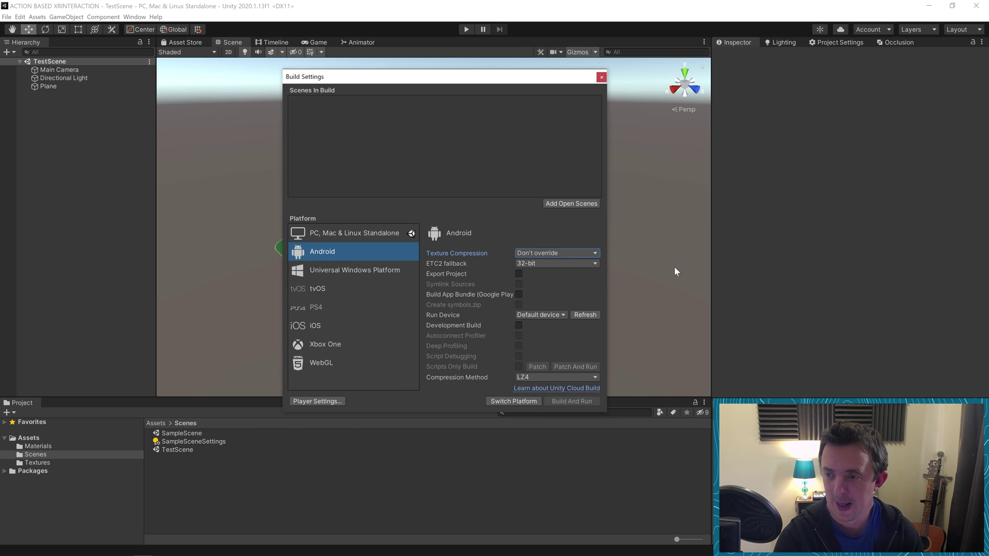
{"action": "left_click", "coordinate": [565, 252]}
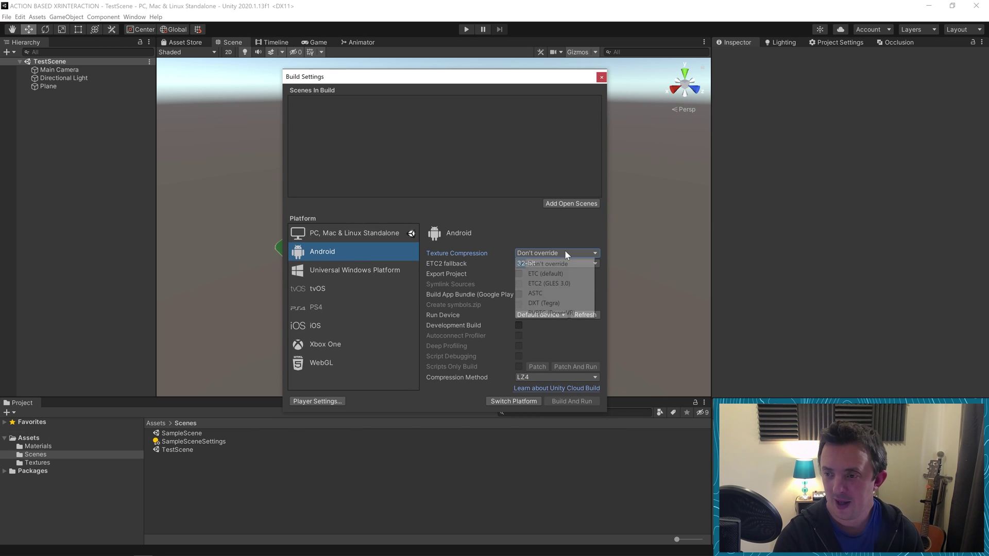
{"action": "left_click", "coordinate": [537, 293]}
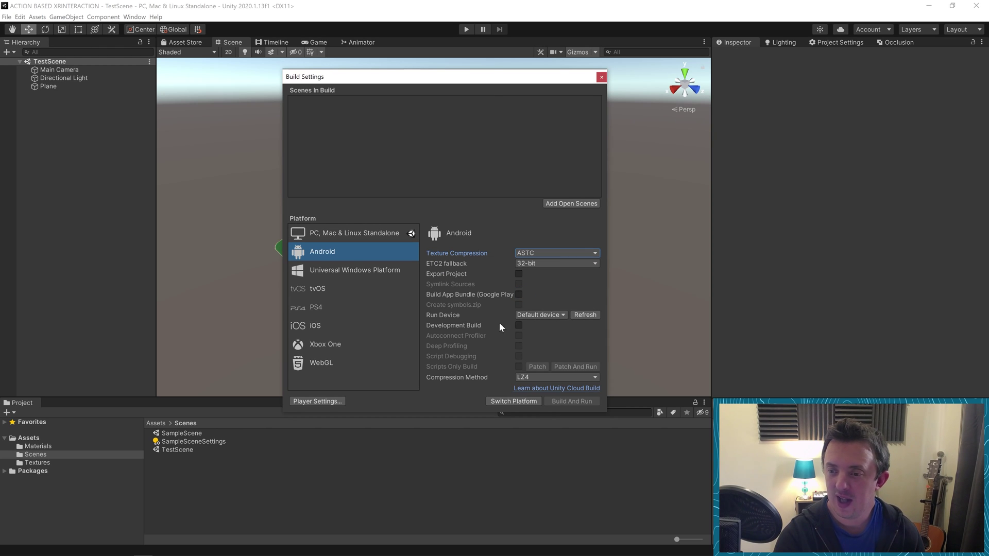
{"action": "left_click", "coordinate": [508, 401]}
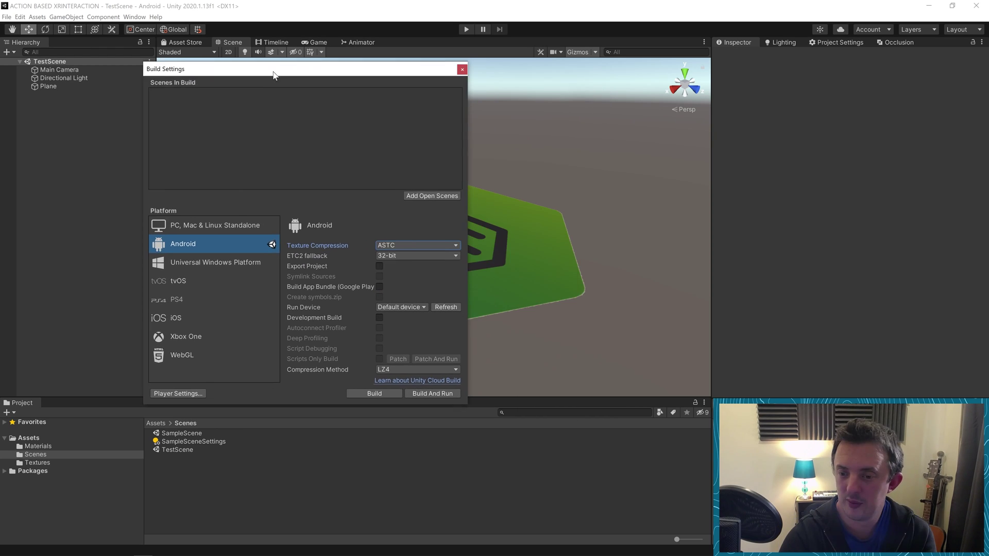
Set the Android player's minimum API level to Android 6.0 'Marshmallow' (API level 23)
{"action": "left_click", "coordinate": [167, 389]}
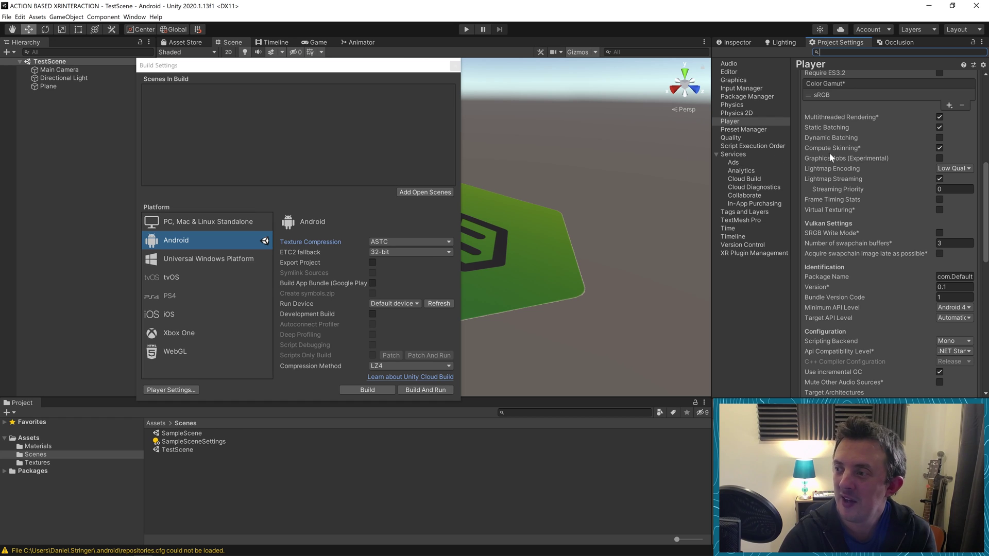
{"action": "scroll", "coordinate": [890, 197], "scroll_direction": "down", "scroll_amount": 5}
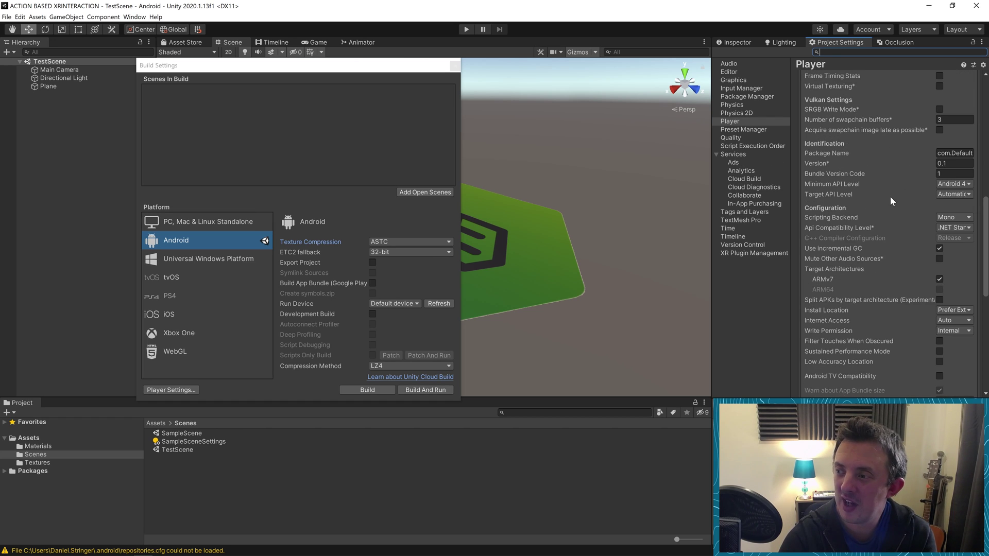
{"action": "left_click", "coordinate": [968, 185]}
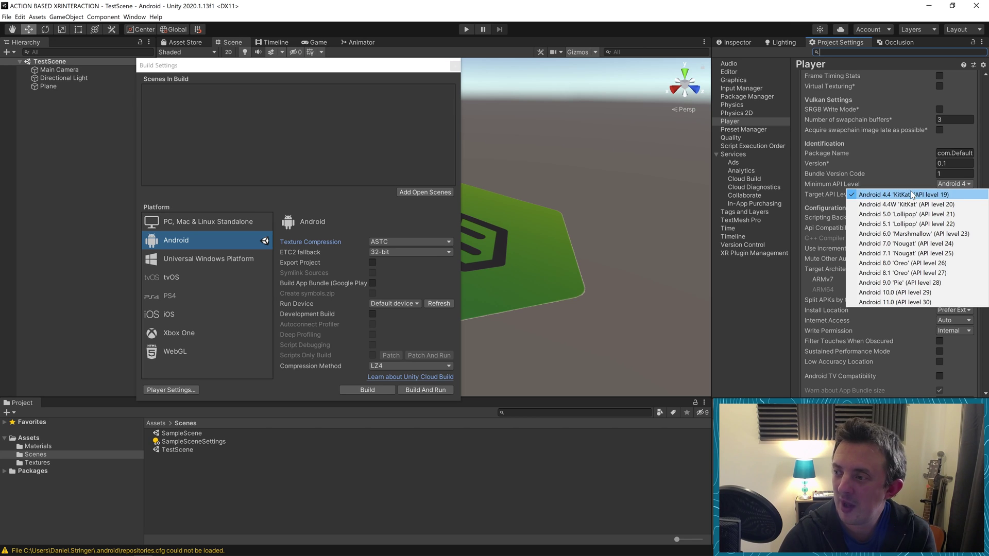
{"action": "left_click", "coordinate": [949, 234]}
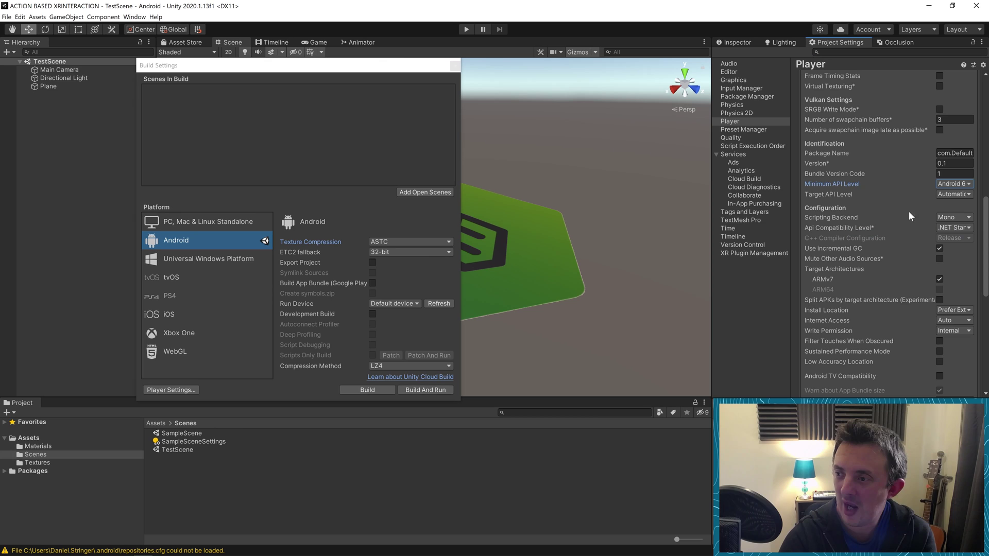
Install XR Plugin Management, enable the Oculus provider for Android, and close the build settings after viewing the Oculus options
{"action": "left_click", "coordinate": [746, 253]}
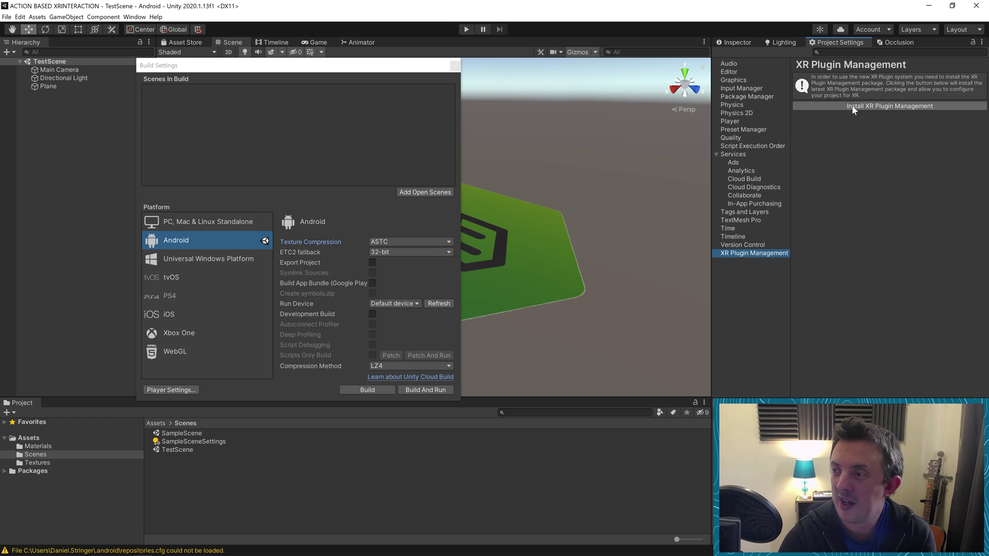
{"action": "left_click", "coordinate": [892, 106]}
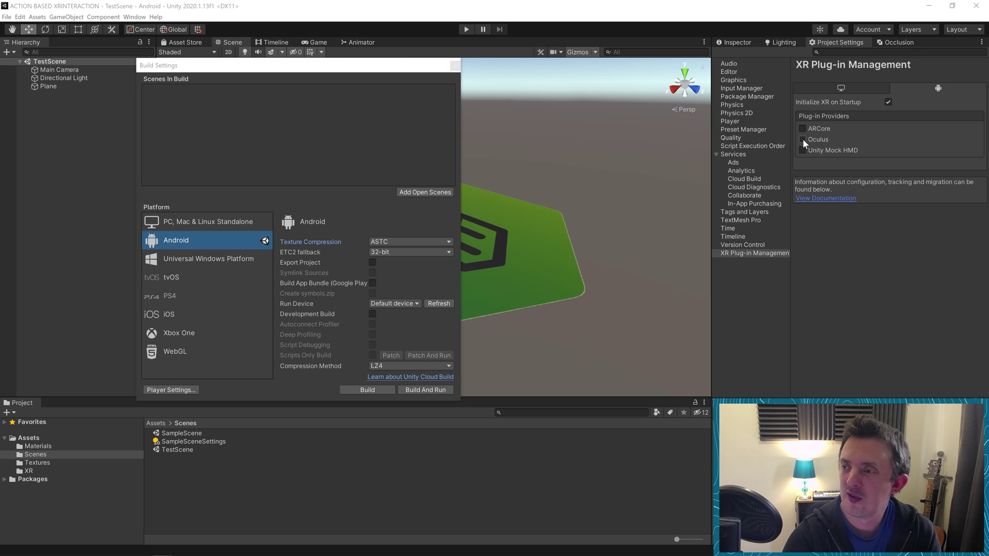
{"action": "left_click", "coordinate": [802, 138]}
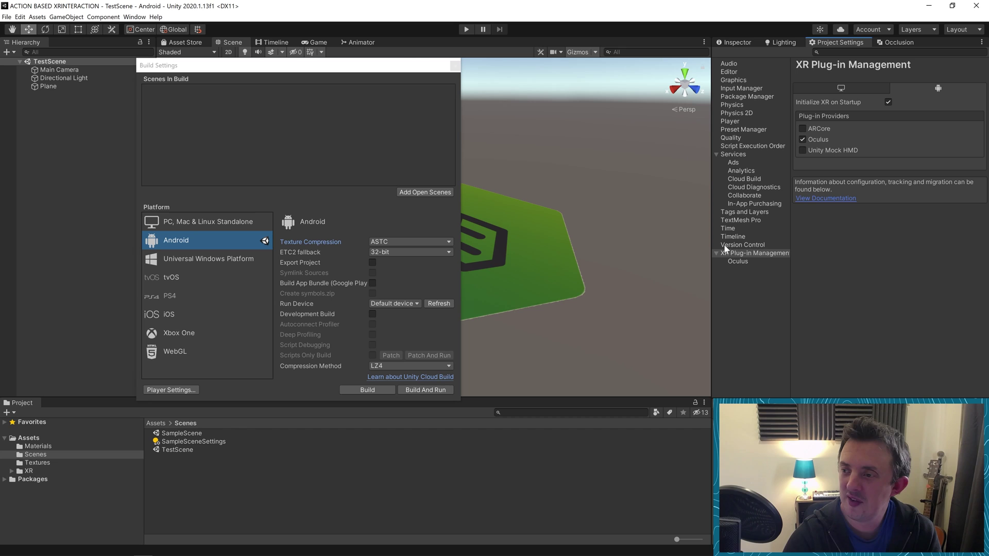
{"action": "left_click", "coordinate": [739, 262]}
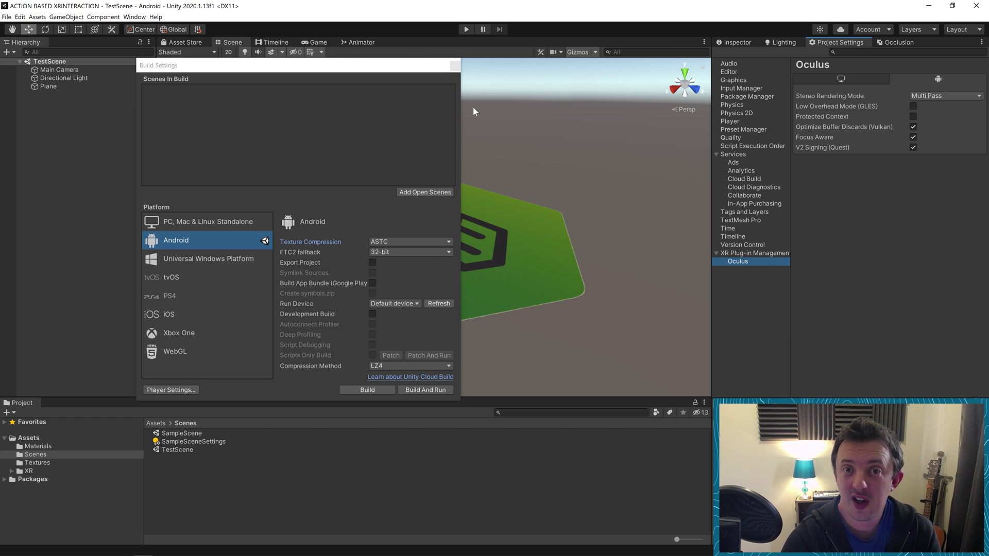
{"action": "left_click", "coordinate": [455, 66]}
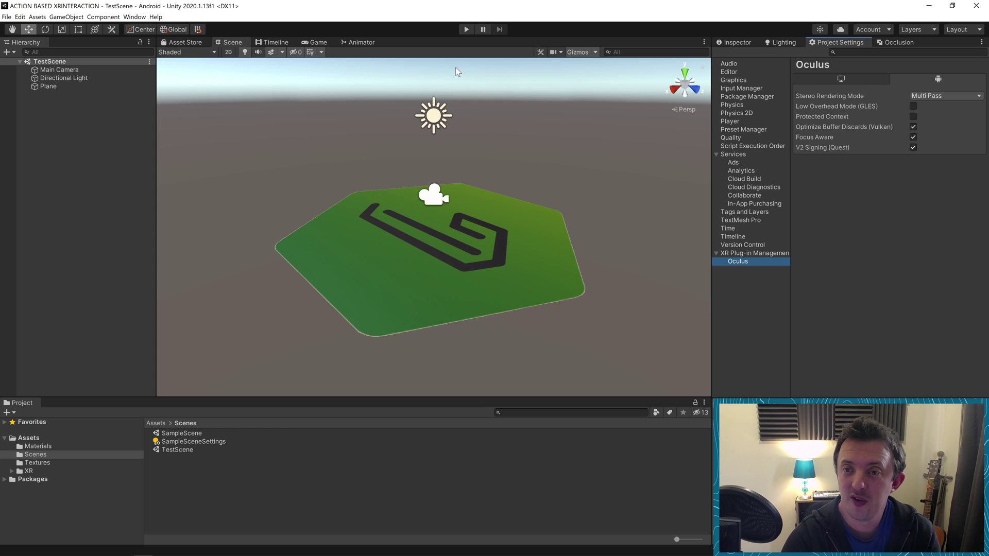
Open the Package Manager and list the packages from the Unity Registry
{"action": "left_click", "coordinate": [142, 17]}
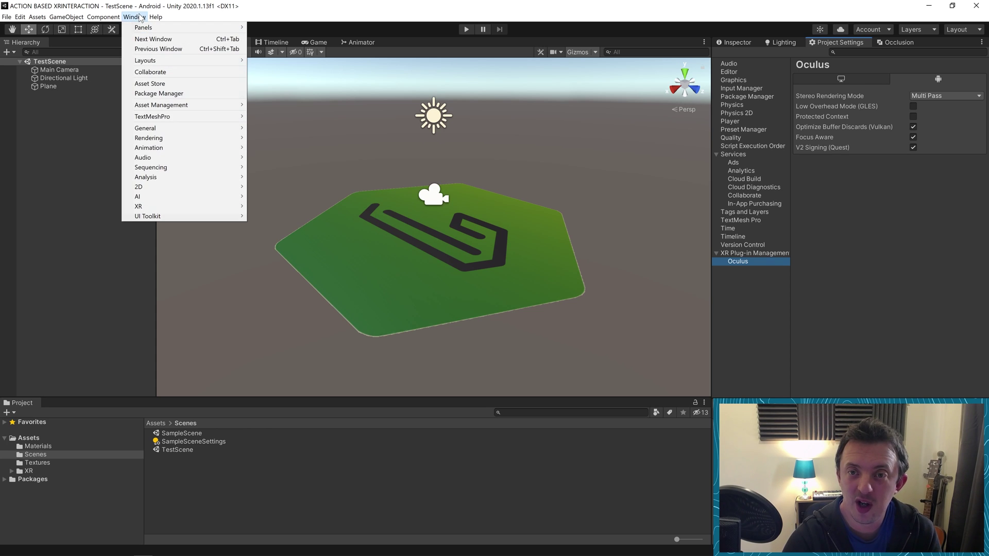
{"action": "left_click", "coordinate": [162, 93]}
{"action": "left_click_drag", "start_coordinate": [295, 32], "coordinate": [320, 15]}
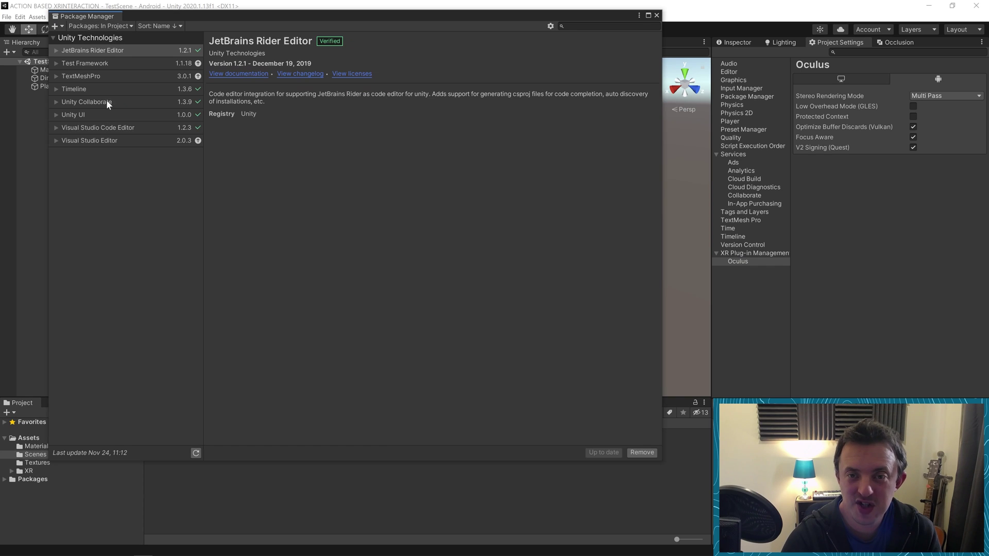
{"action": "left_click", "coordinate": [112, 27]}
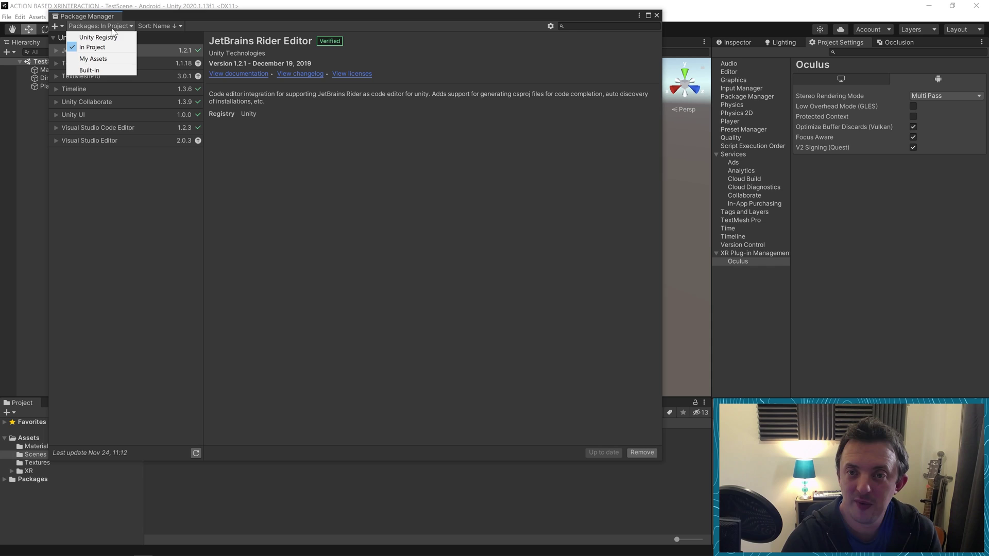
{"action": "left_click", "coordinate": [103, 37]}
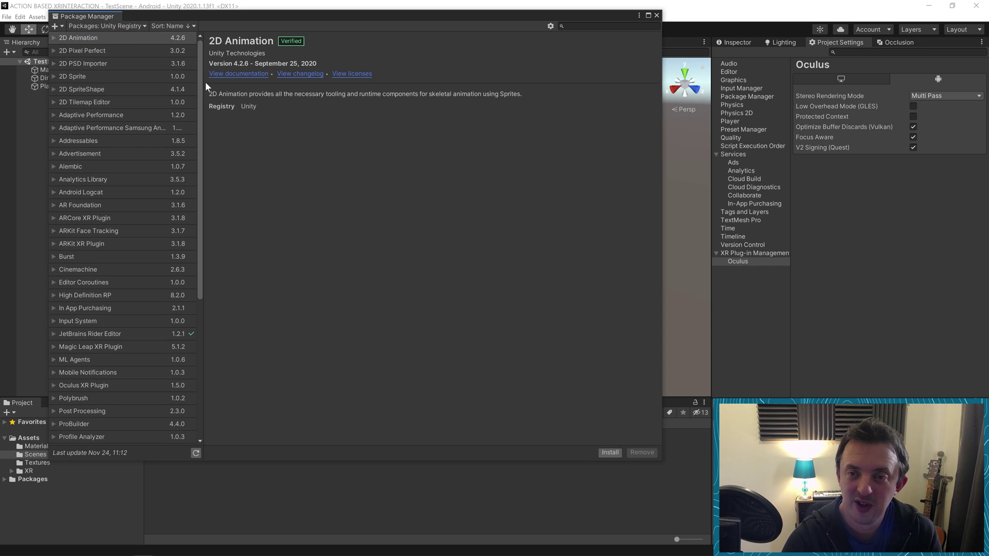
{"action": "left_click_drag", "start_coordinate": [199, 73], "coordinate": [197, 247]}
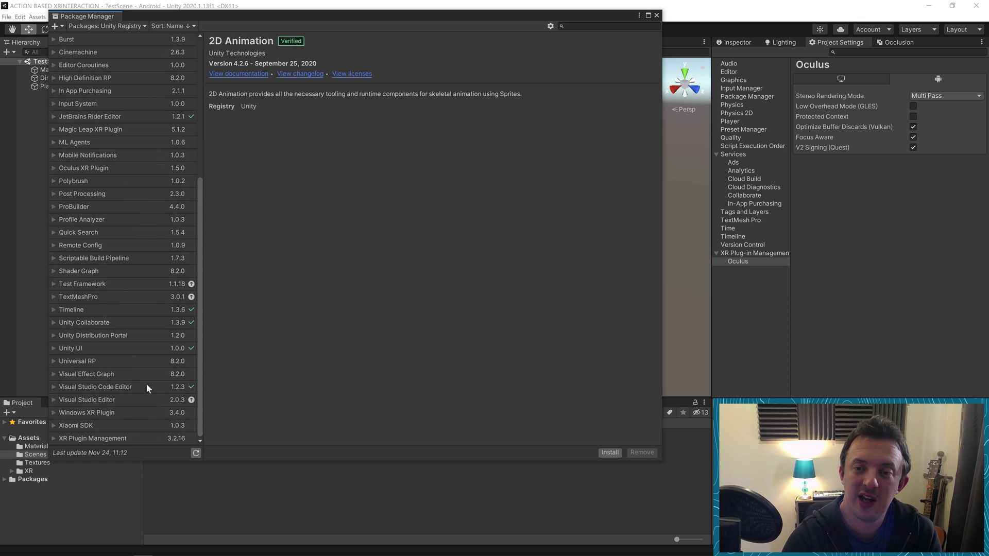
Enable preview packages in the Package Manager's advanced project settings
{"action": "left_click", "coordinate": [550, 26]}
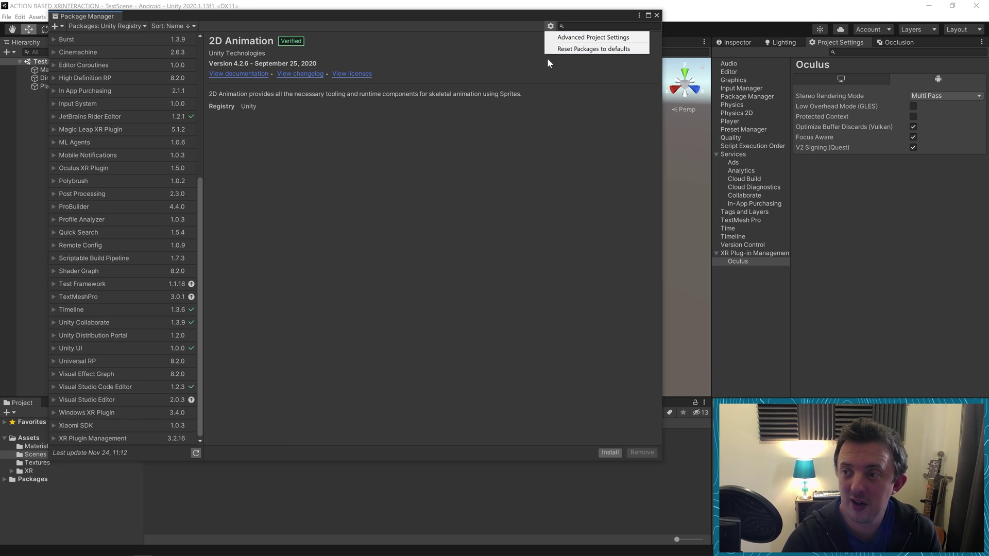
{"action": "left_click", "coordinate": [506, 156]}
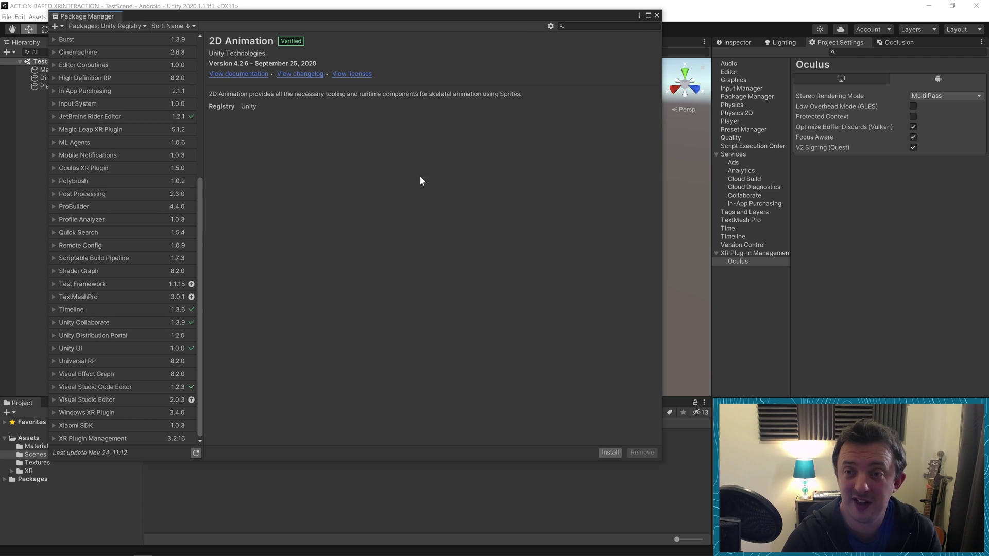
{"action": "left_click", "coordinate": [551, 27]}
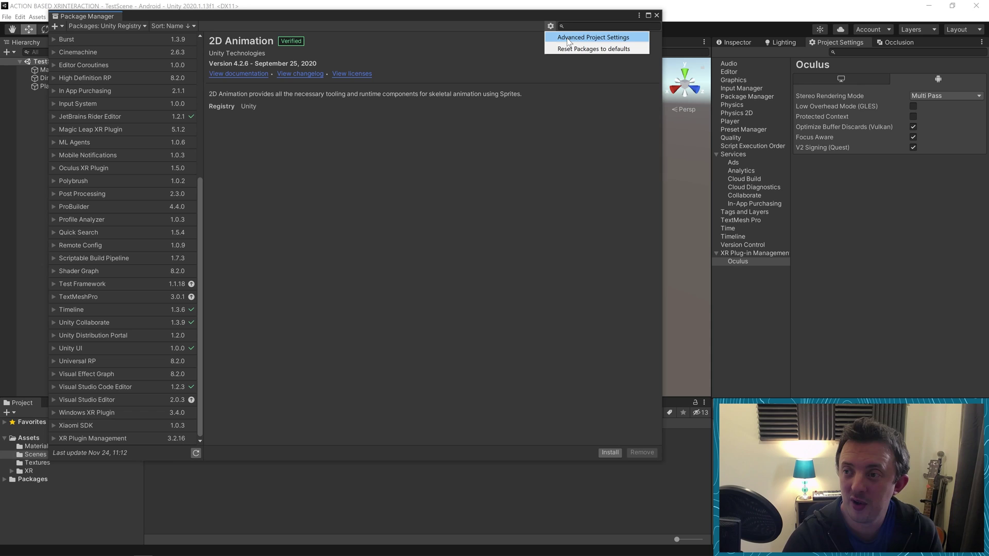
{"action": "left_click", "coordinate": [569, 38]}
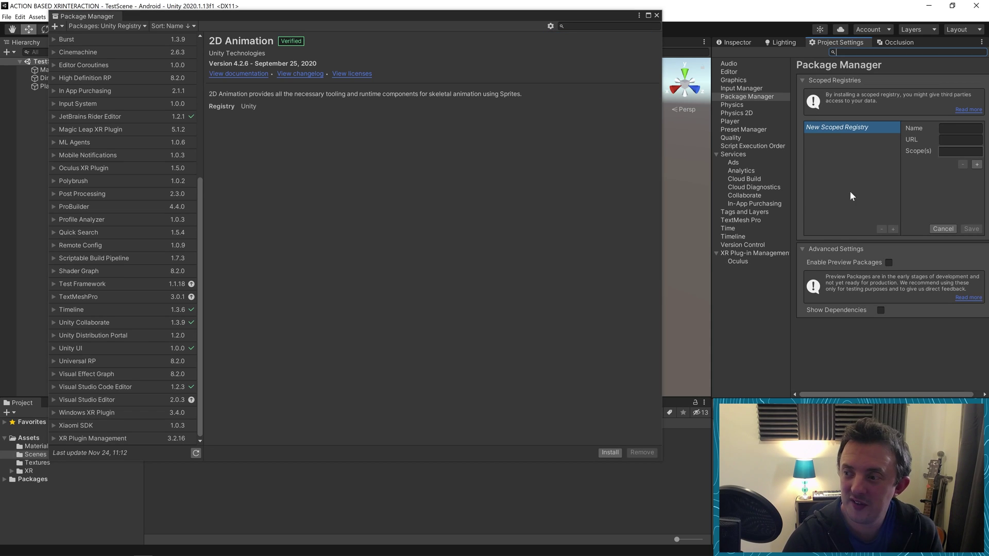
{"action": "left_click", "coordinate": [888, 263]}
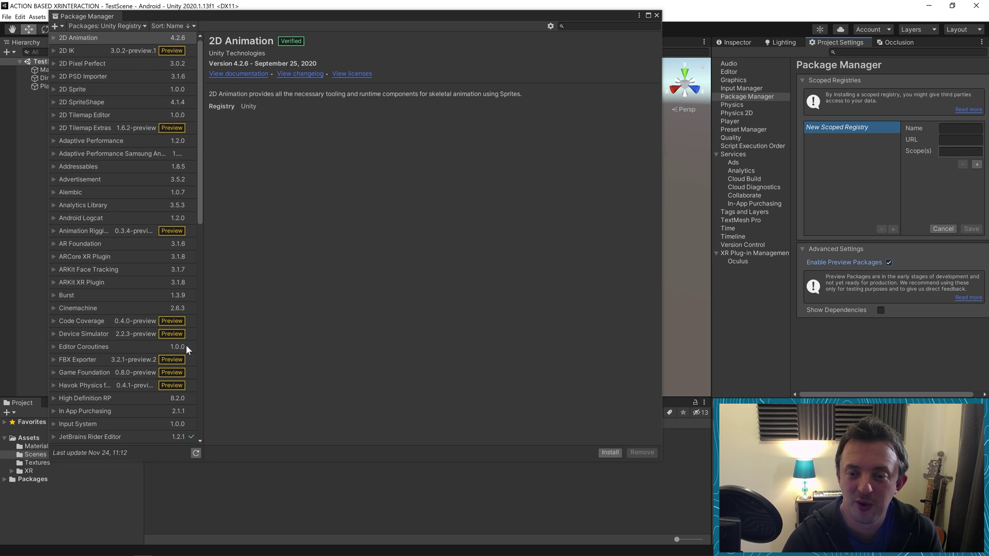
Install XR Interaction Toolkit 0.10.0-preview.7 and accept enabling the new input system backends with an editor restart
{"action": "left_click_drag", "start_coordinate": [199, 90], "coordinate": [208, 329]}
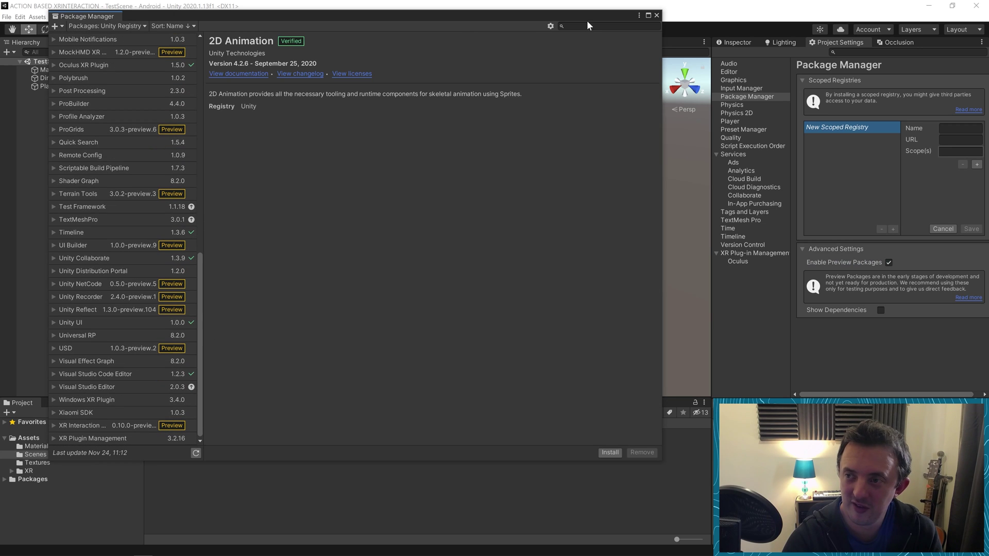
{"action": "left_click", "coordinate": [83, 427]}
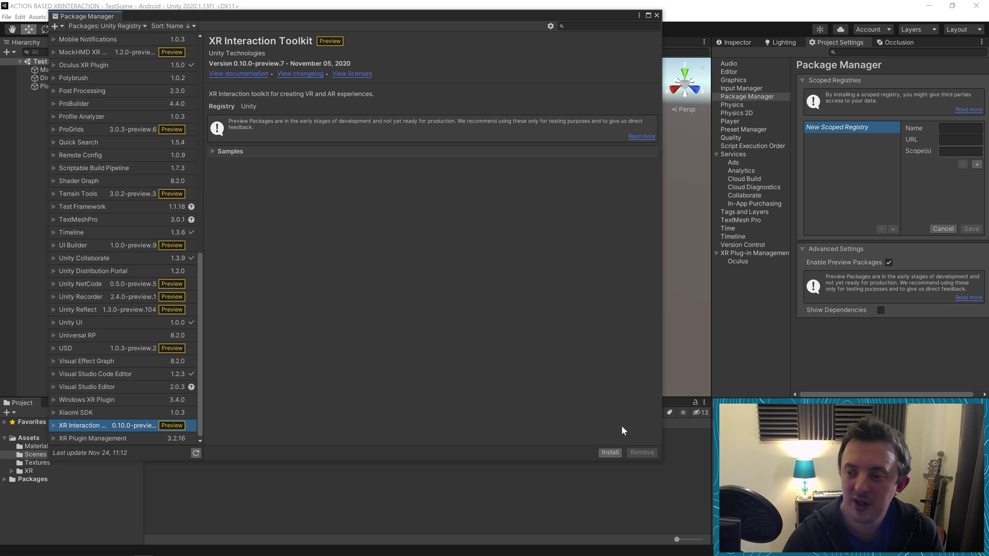
{"action": "left_click", "coordinate": [610, 453]}
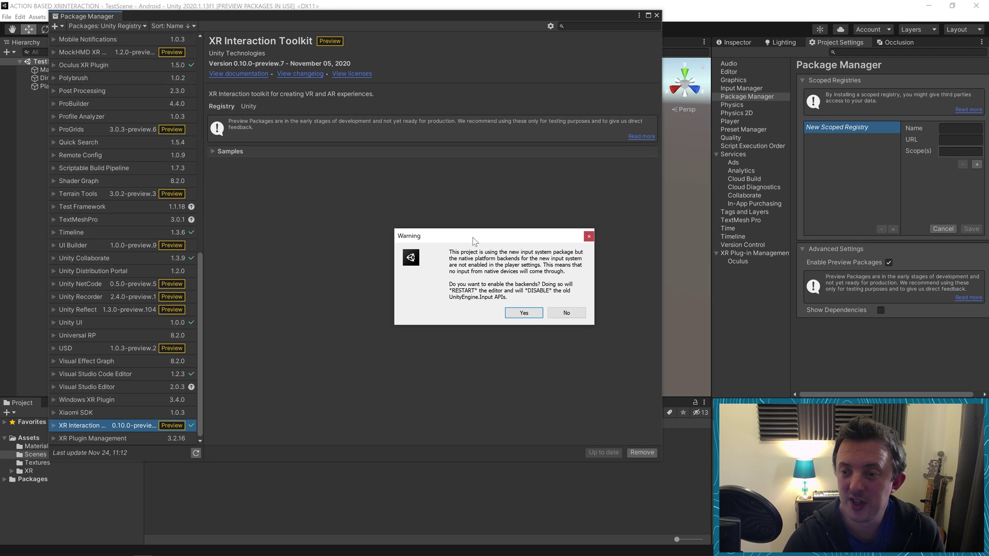
{"action": "left_click_drag", "start_coordinate": [472, 237], "coordinate": [463, 224]}
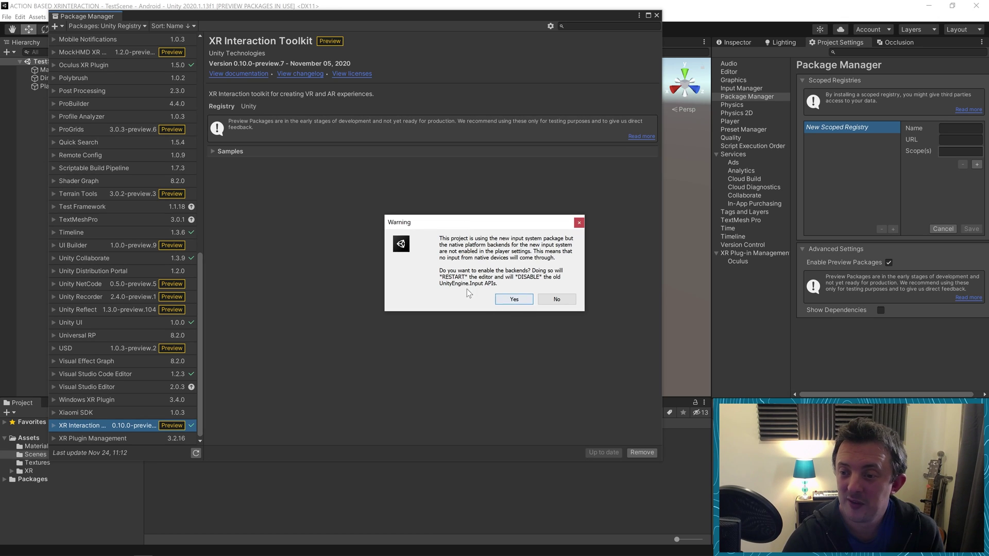
{"action": "left_click", "coordinate": [513, 299]}
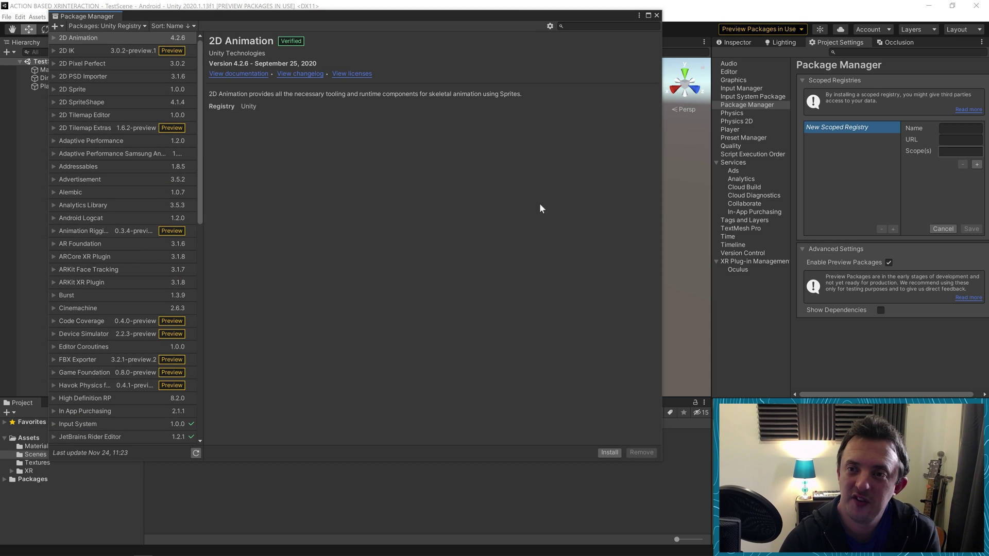
Look at the samples offered with the XR Interaction Toolkit package, then close the Package Manager
{"action": "left_click_drag", "start_coordinate": [199, 121], "coordinate": [207, 374]}
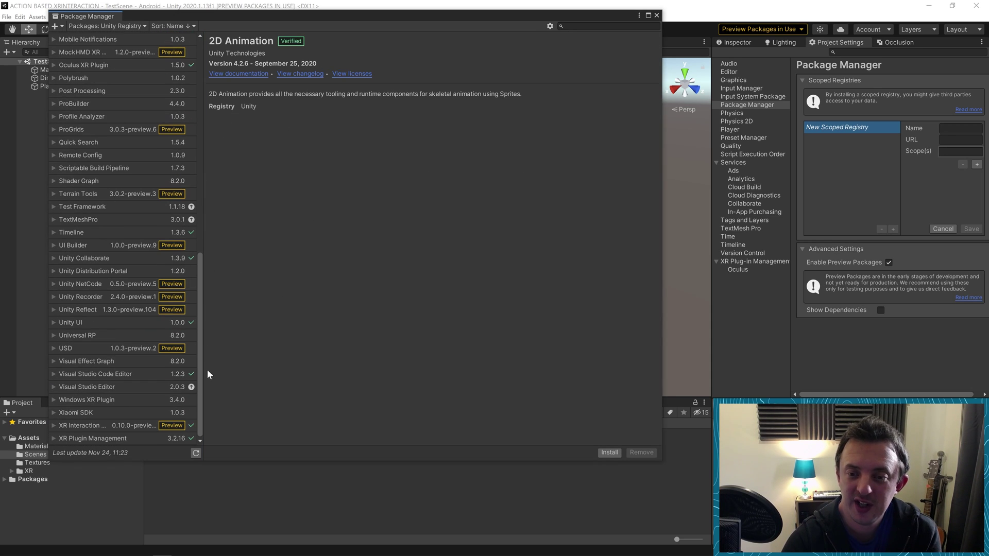
{"action": "left_click", "coordinate": [97, 426]}
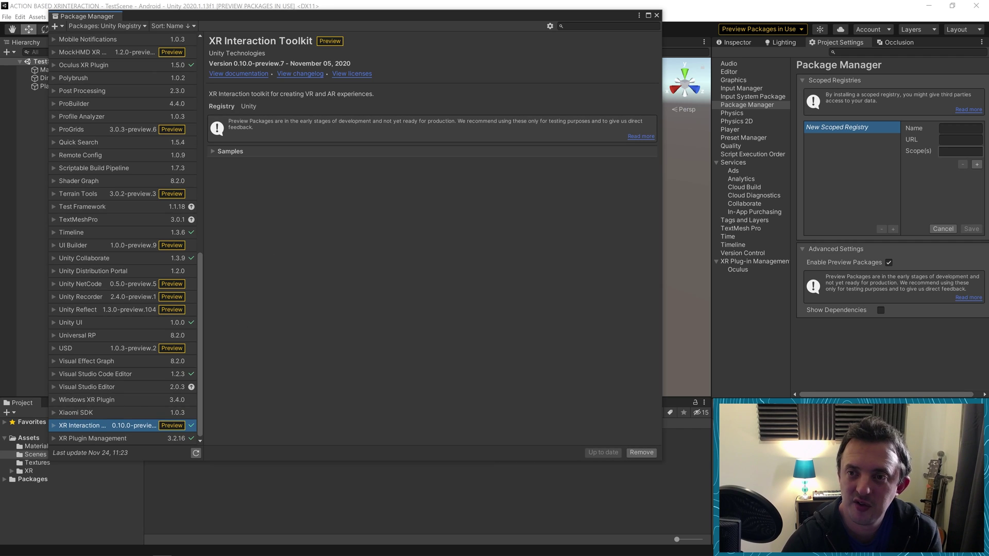
{"action": "left_click", "coordinate": [212, 151]}
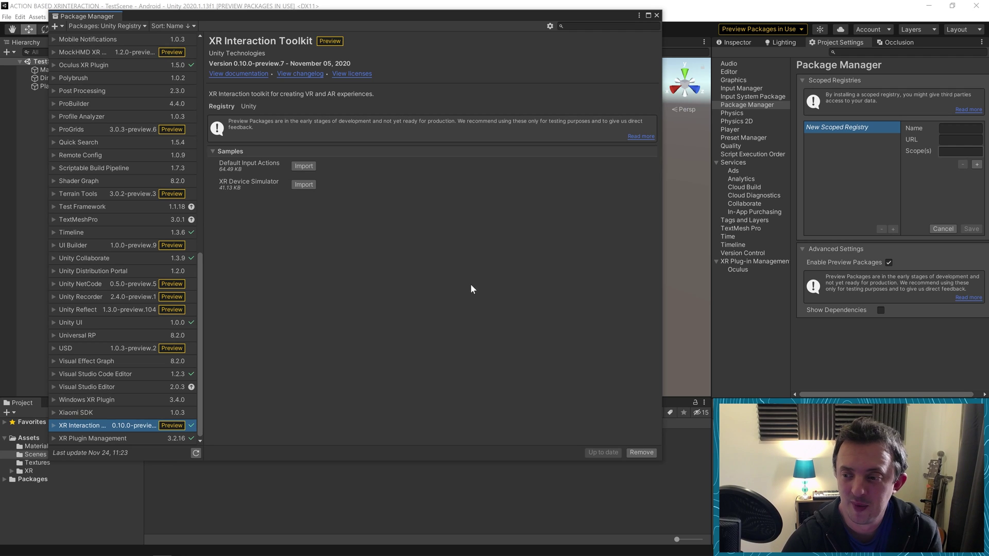
{"action": "left_click", "coordinate": [657, 16]}
Select the ground plane in the scene and display its component properties
{"action": "left_click_drag", "start_coordinate": [586, 233], "coordinate": [510, 232], "text": "alt"}
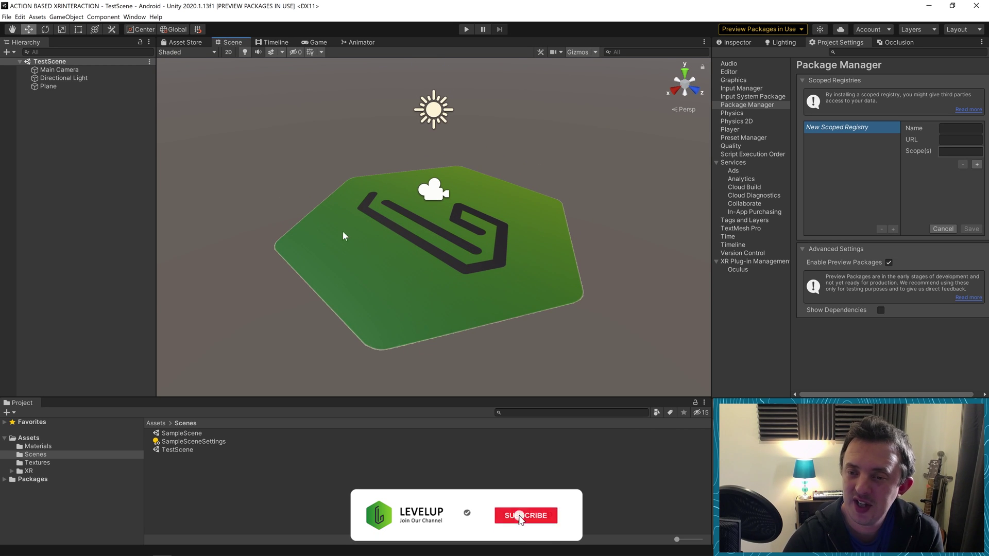
{"action": "left_click", "coordinate": [400, 289]}
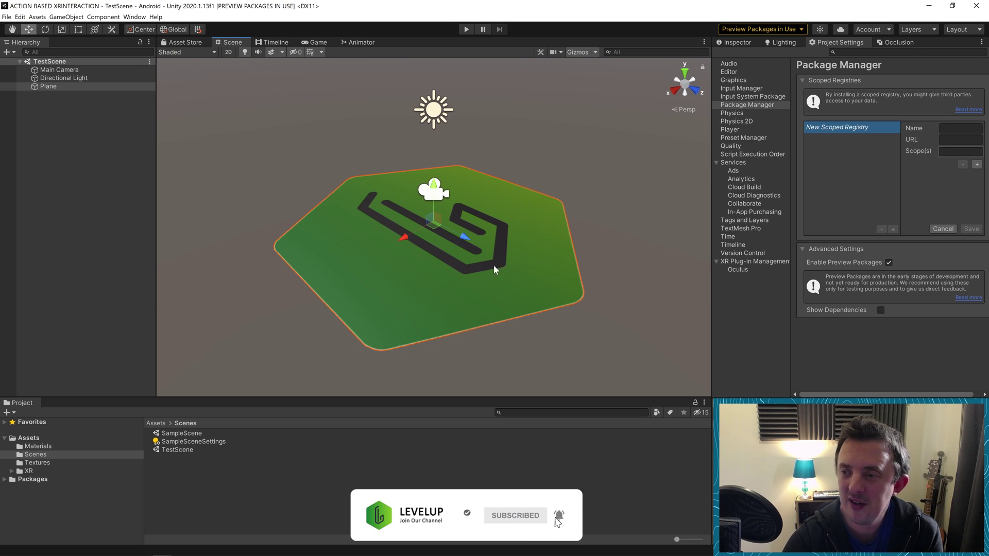
{"action": "left_click", "coordinate": [725, 44]}
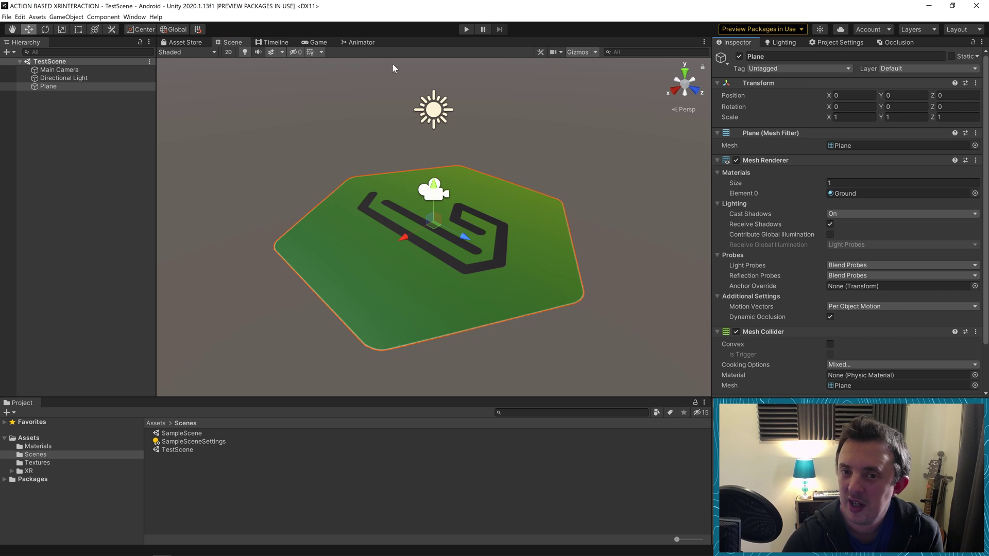
Delete the default Main Camera from the TestScene
{"action": "left_click", "coordinate": [87, 69]}
{"action": "left_click", "coordinate": [84, 78]}
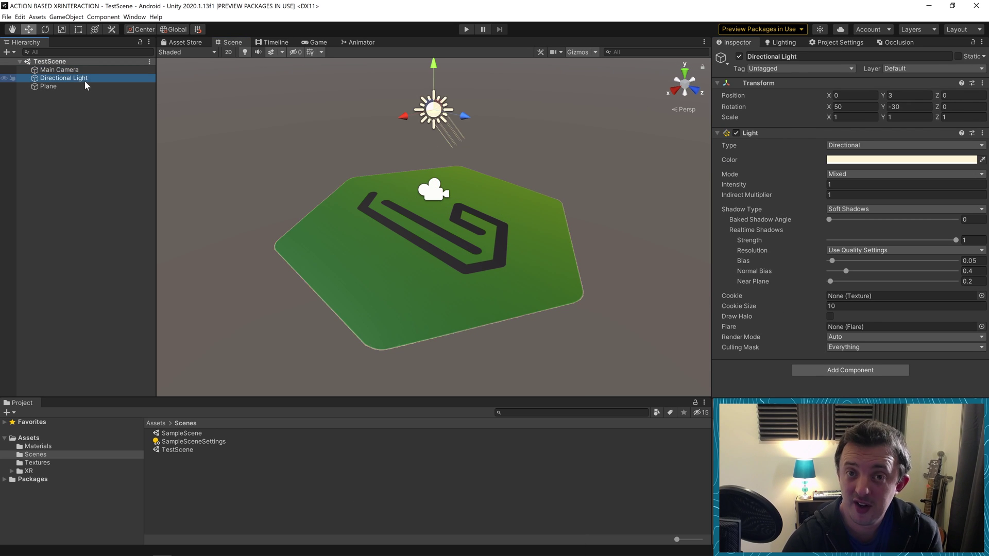
{"action": "left_click", "coordinate": [83, 150]}
{"action": "left_click", "coordinate": [83, 72]}
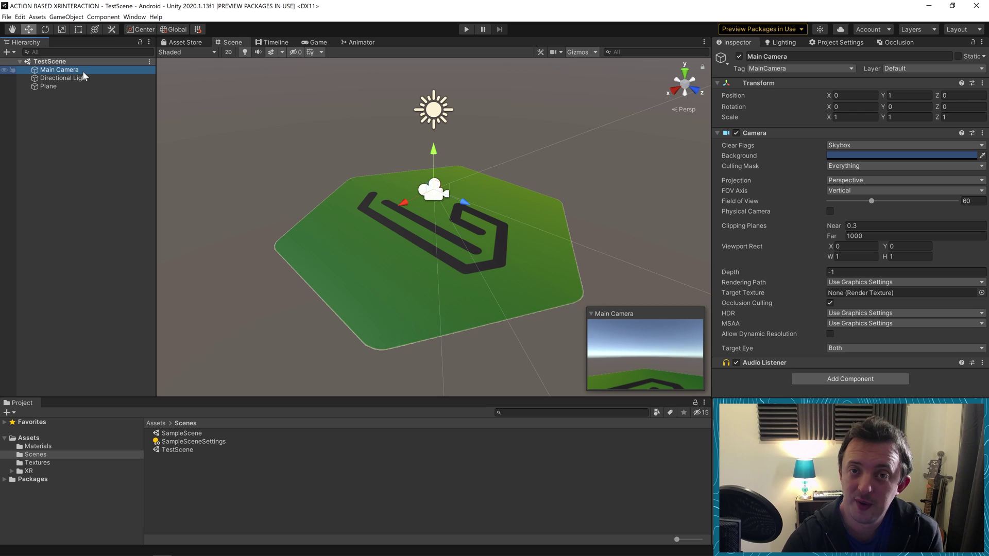
{"action": "key", "text": "Delete"}
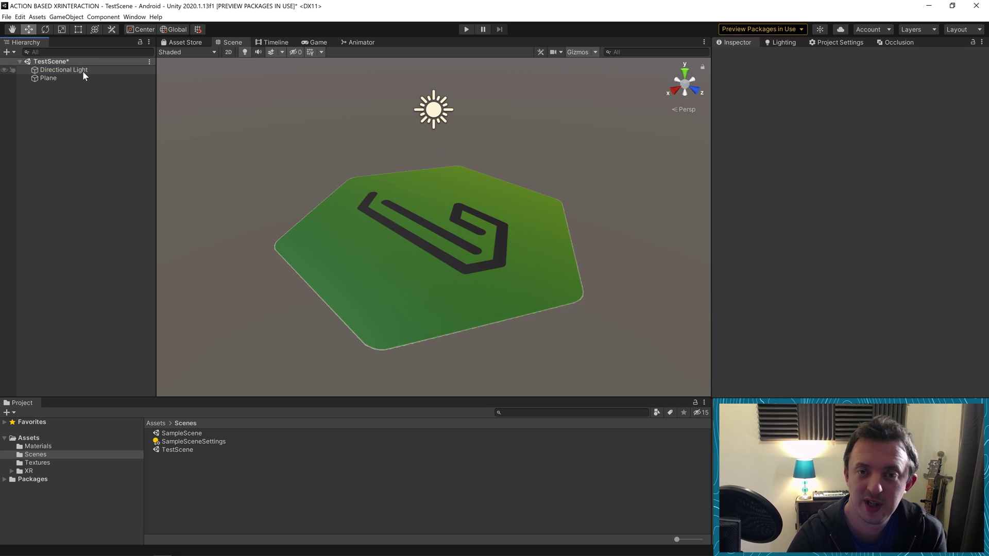
Add a Room-Scale XR Rig (Action-based) to the scene and reset its position to the origin
{"action": "right_click", "coordinate": [71, 134]}
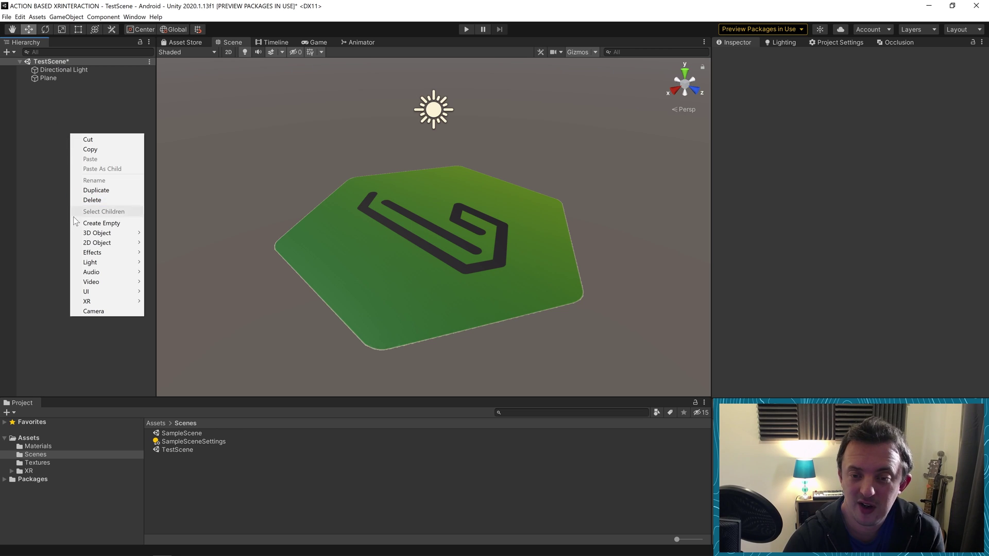
{"action": "mouse_move", "coordinate": [88, 297]}
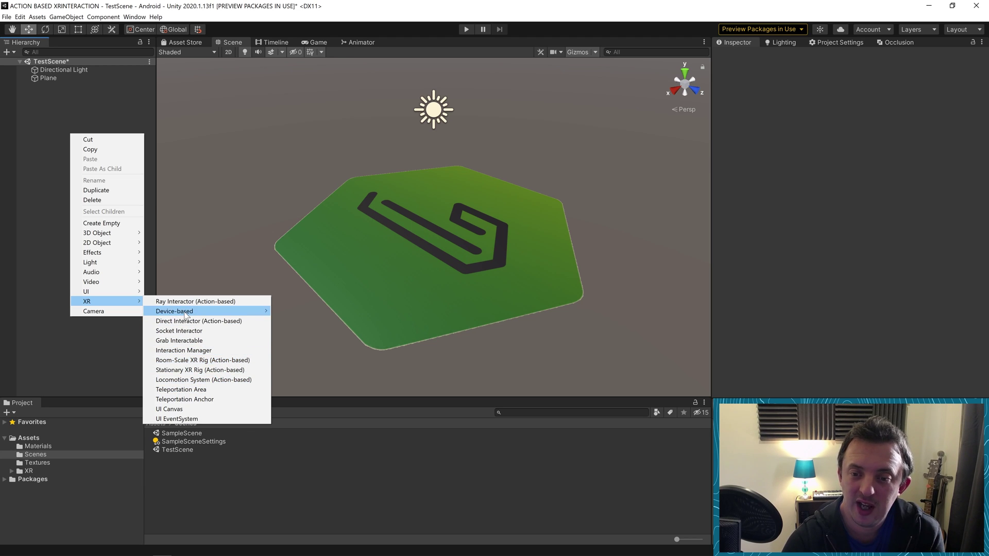
{"action": "mouse_move", "coordinate": [185, 315]}
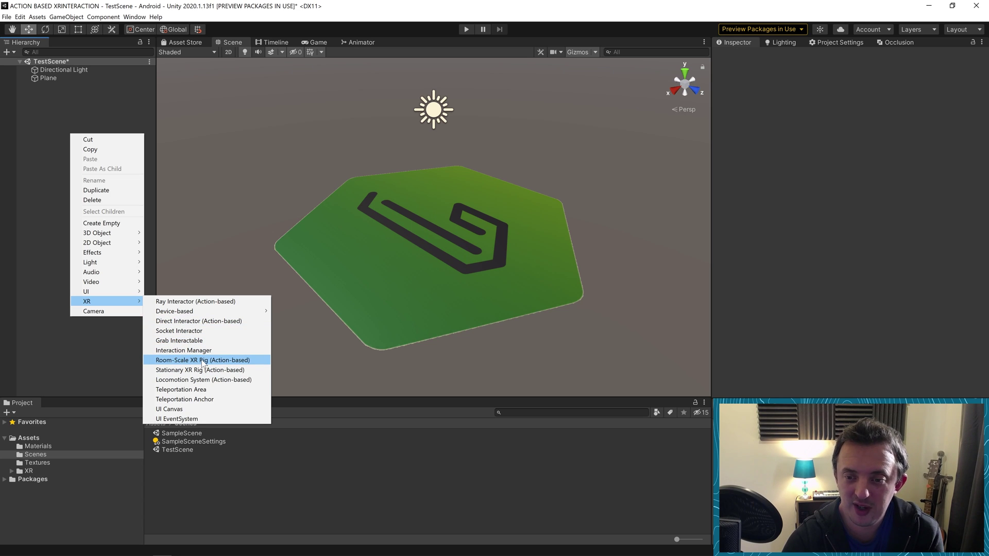
{"action": "left_click", "coordinate": [170, 360]}
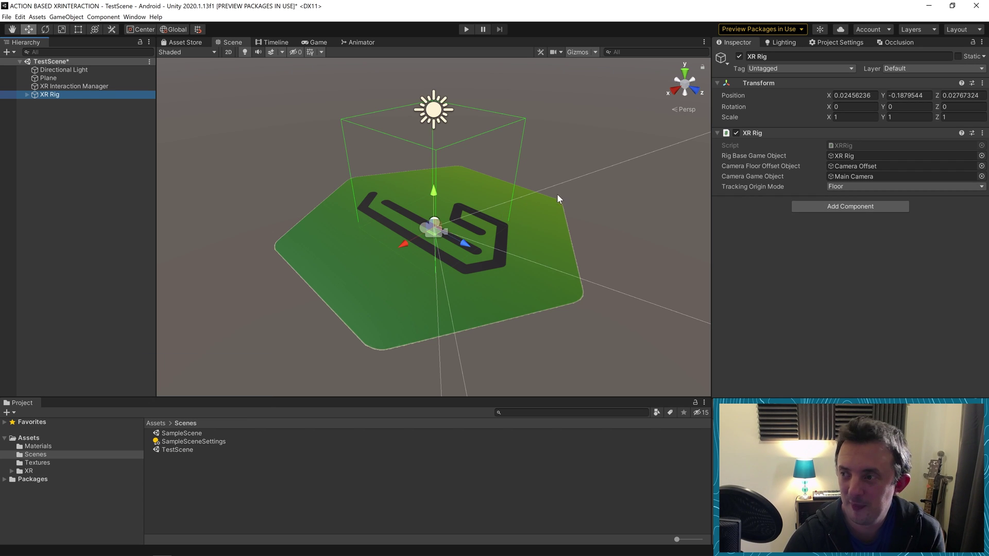
{"action": "left_click", "coordinate": [982, 83]}
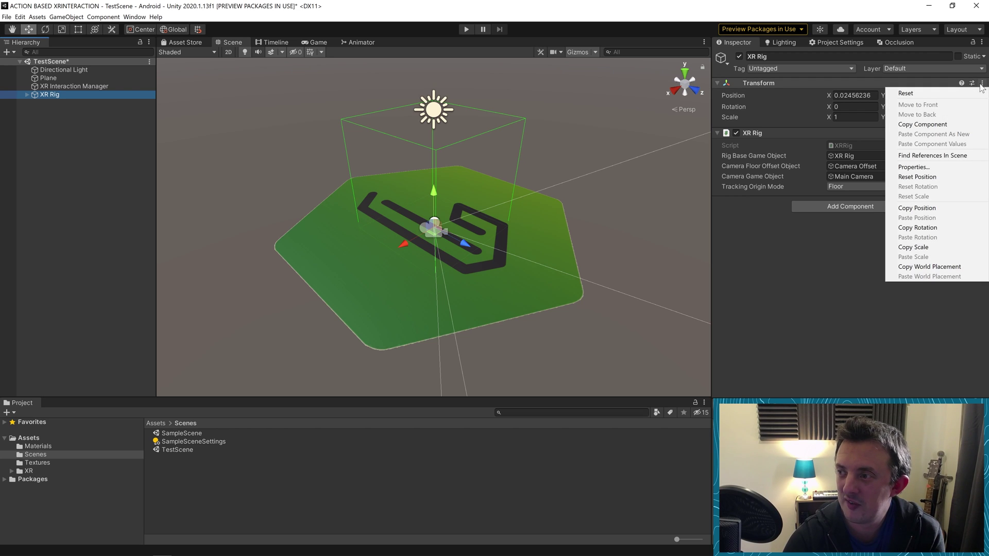
{"action": "left_click", "coordinate": [919, 177]}
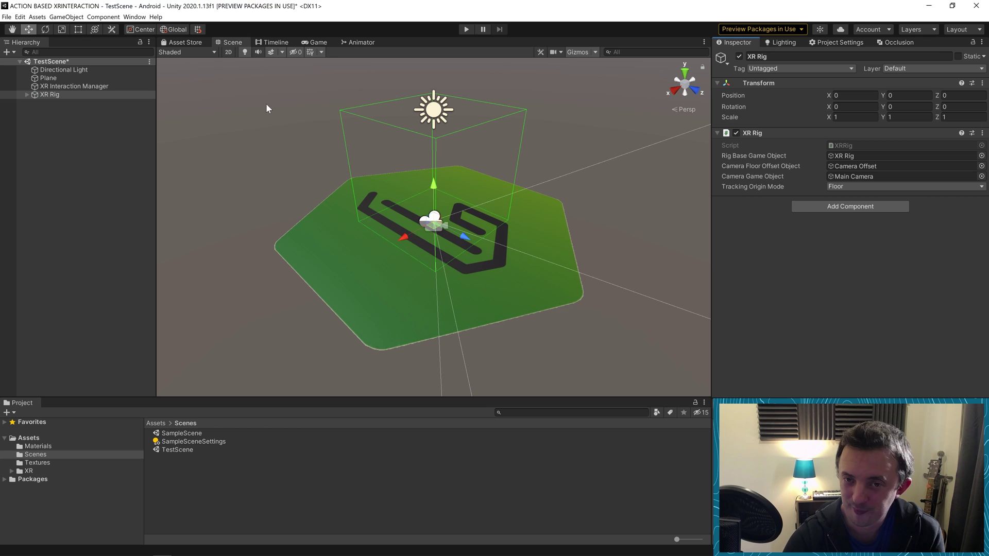
Expand the XR Rig and its Camera Offset, and examine the components on the Main Camera and hand controllers
{"action": "left_click", "coordinate": [27, 94]}
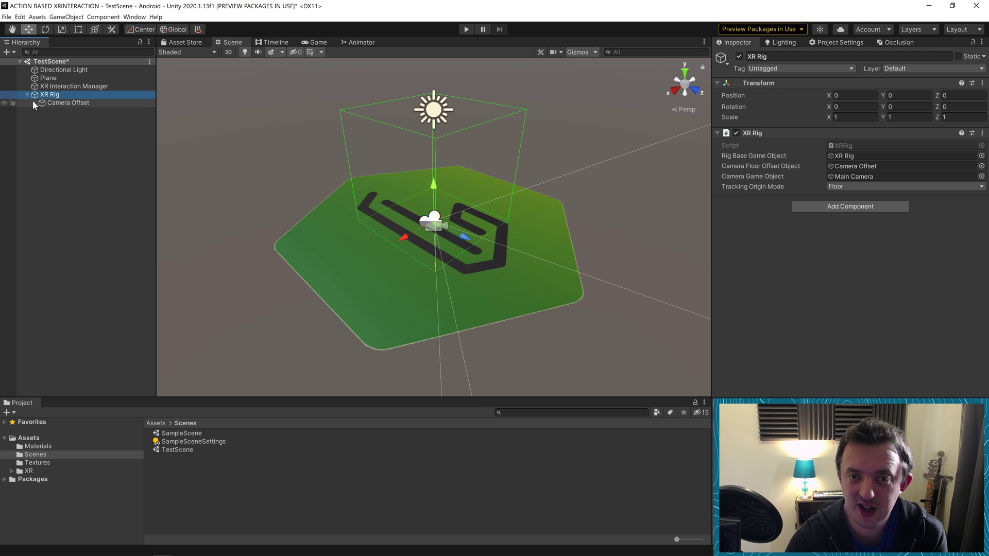
{"action": "left_click", "coordinate": [34, 103]}
{"action": "left_click", "coordinate": [77, 110]}
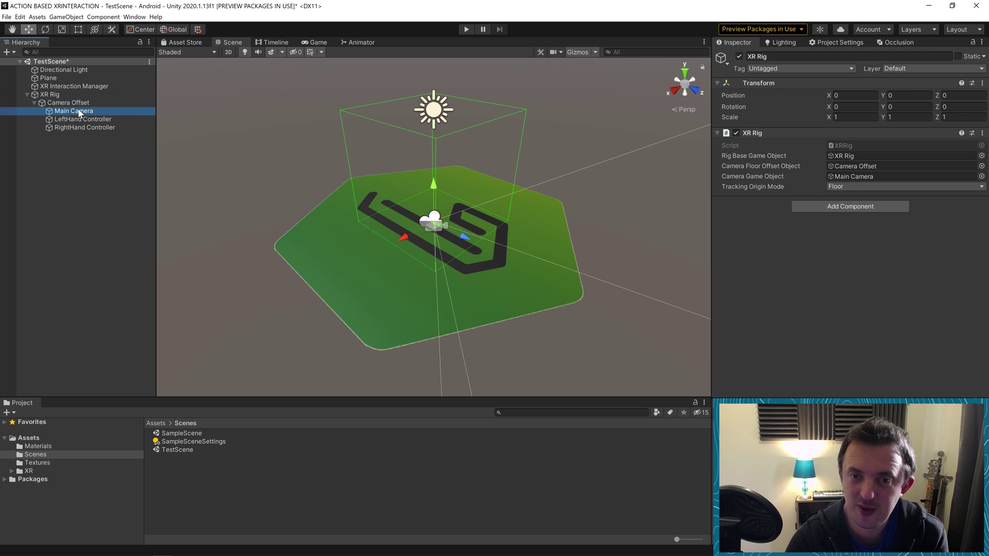
{"action": "scroll", "coordinate": [762, 196], "scroll_direction": "down", "scroll_amount": 3}
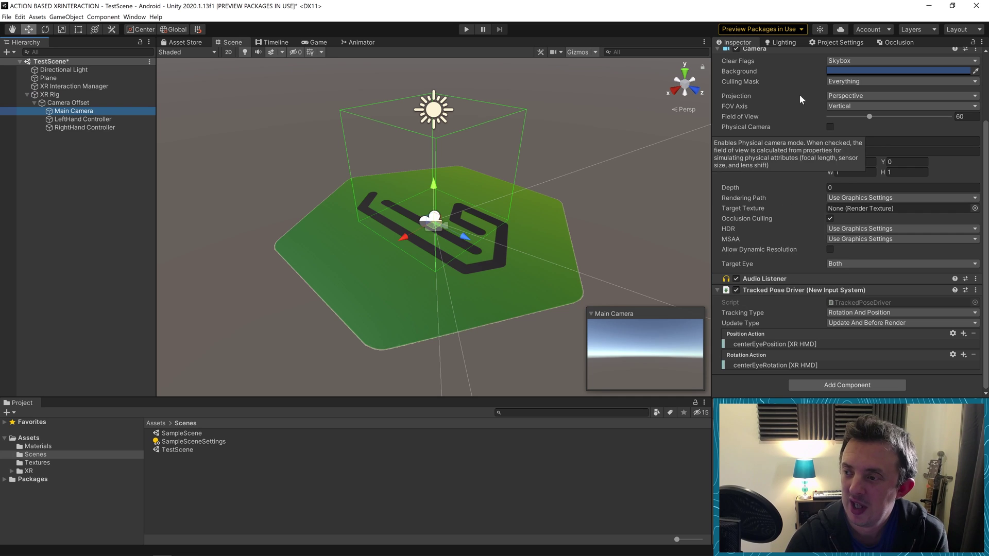
{"action": "scroll", "coordinate": [795, 293], "scroll_direction": "up", "scroll_amount": 3}
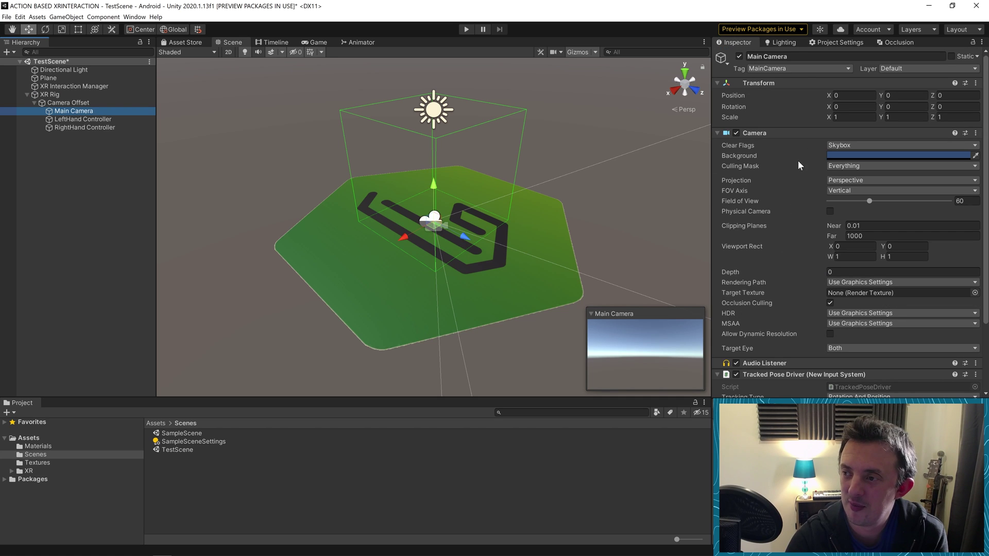
{"action": "left_click", "coordinate": [81, 119]}
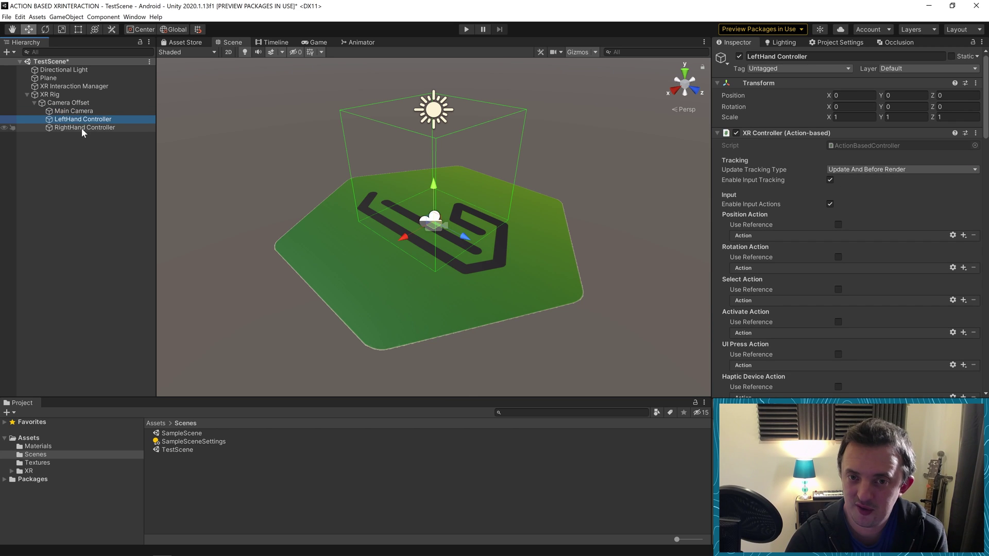
{"action": "left_click", "coordinate": [81, 127]}
Try to assign an input action reference to the LeftHand Controller's Position Action, and turn Use Reference back off
{"action": "left_click", "coordinate": [81, 119]}
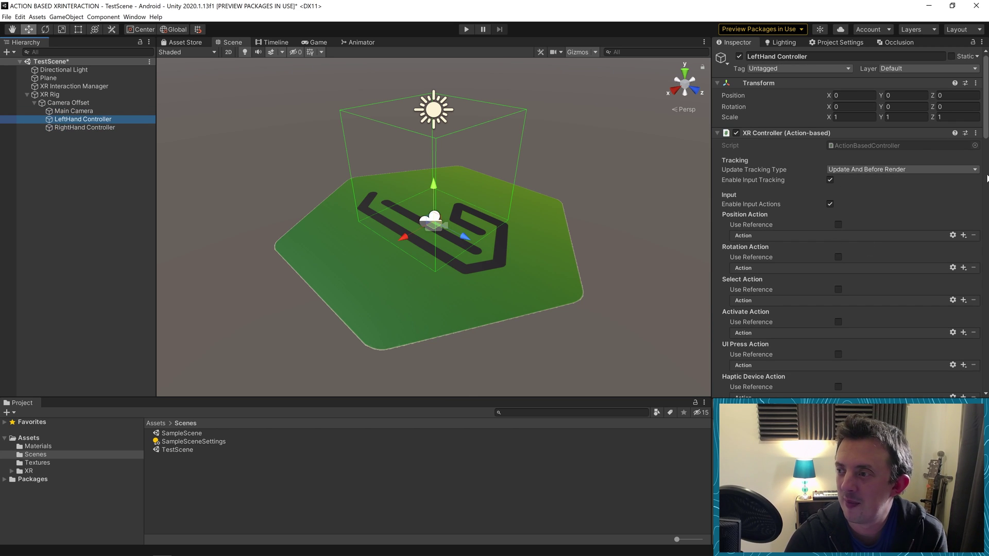
{"action": "left_click_drag", "start_coordinate": [984, 125], "coordinate": [984, 134]}
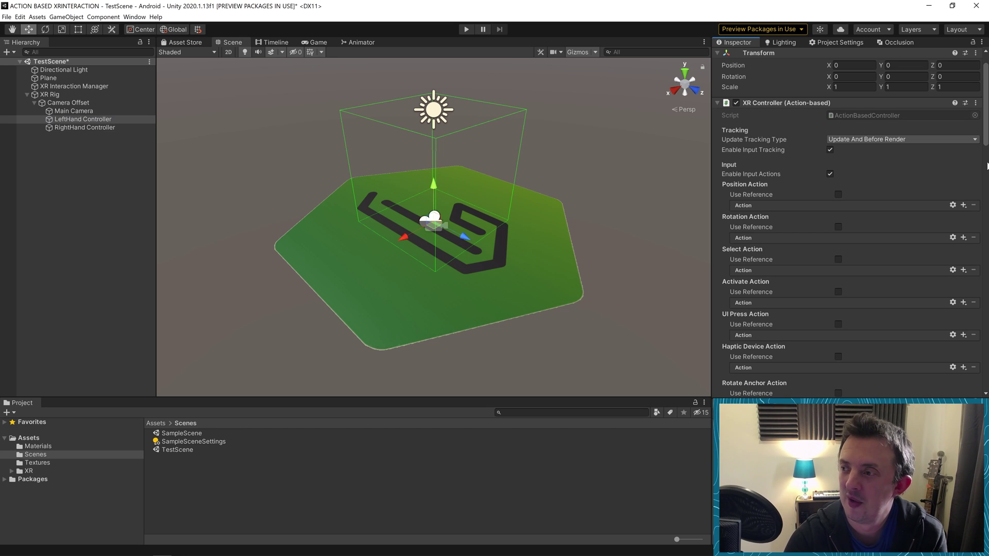
{"action": "scroll", "coordinate": [986, 166], "scroll_direction": "down", "scroll_amount": 2}
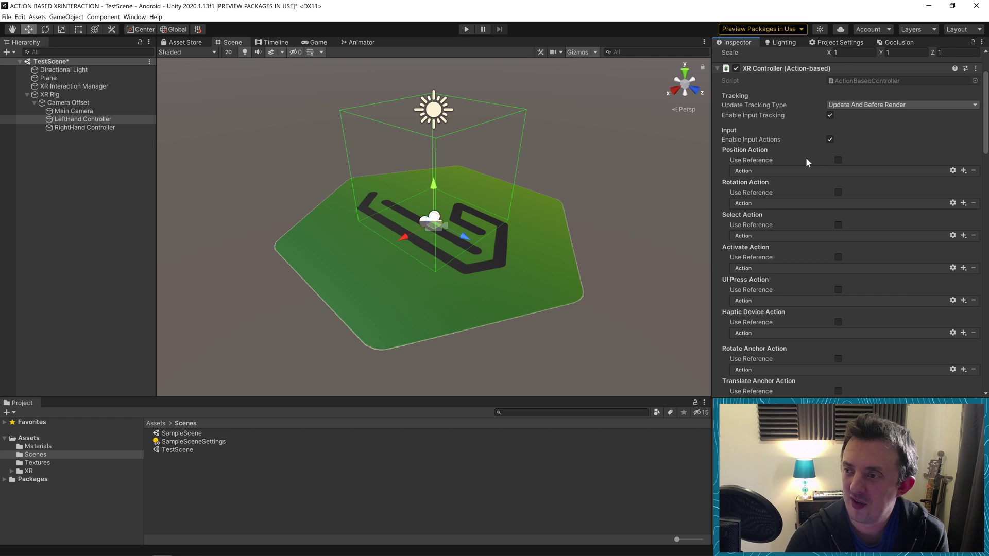
{"action": "left_click", "coordinate": [838, 159]}
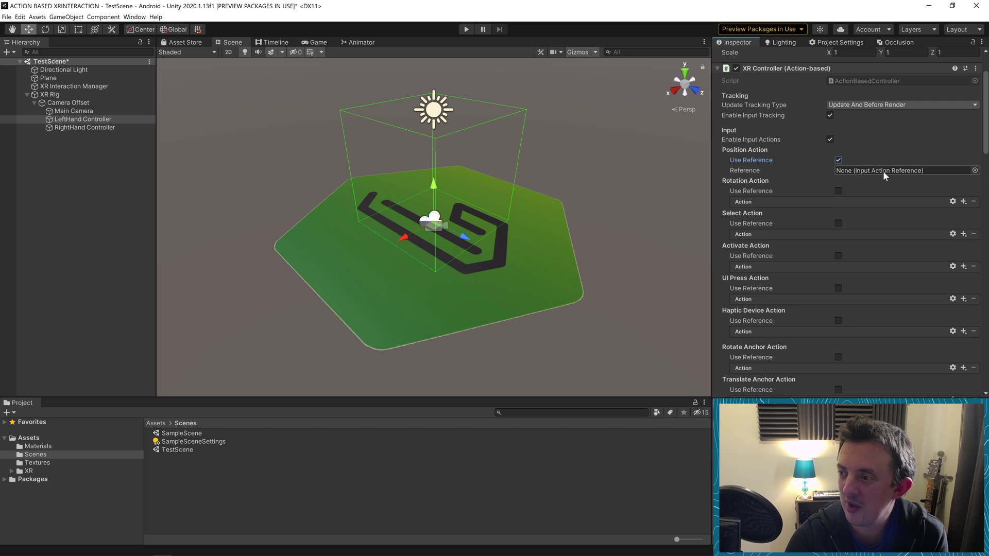
{"action": "left_click", "coordinate": [974, 171]}
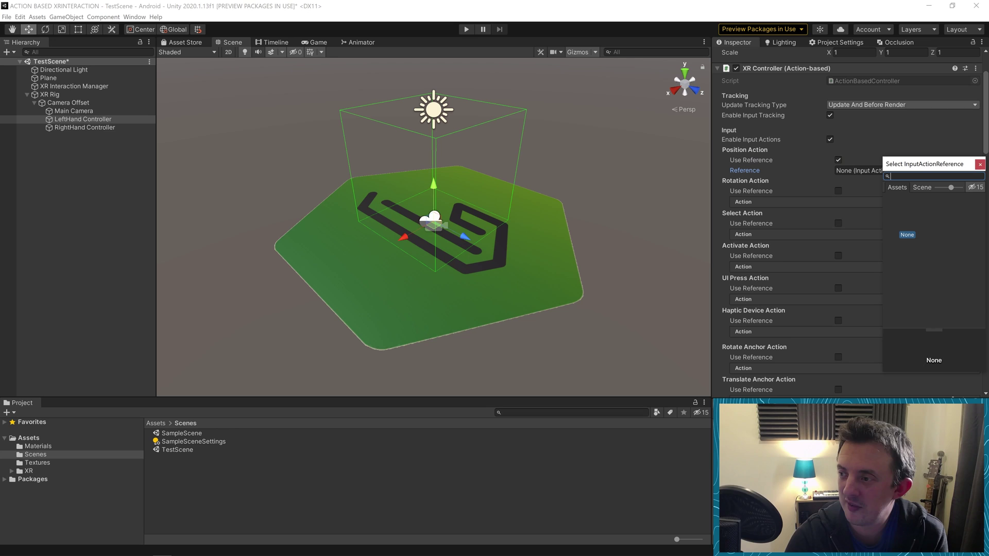
{"action": "left_click_drag", "start_coordinate": [982, 168], "coordinate": [928, 160]}
{"action": "left_click", "coordinate": [837, 228]}
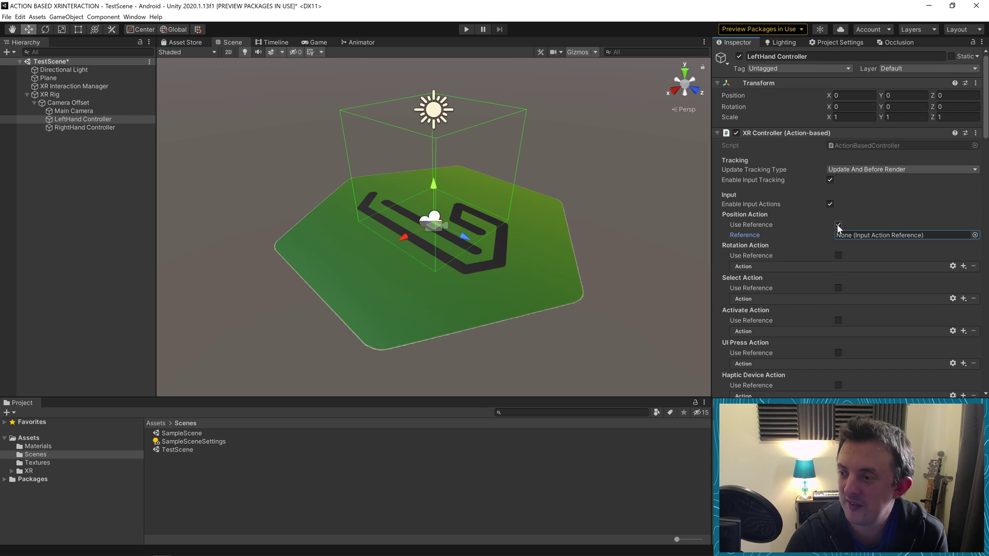
{"action": "left_click", "coordinate": [837, 227]}
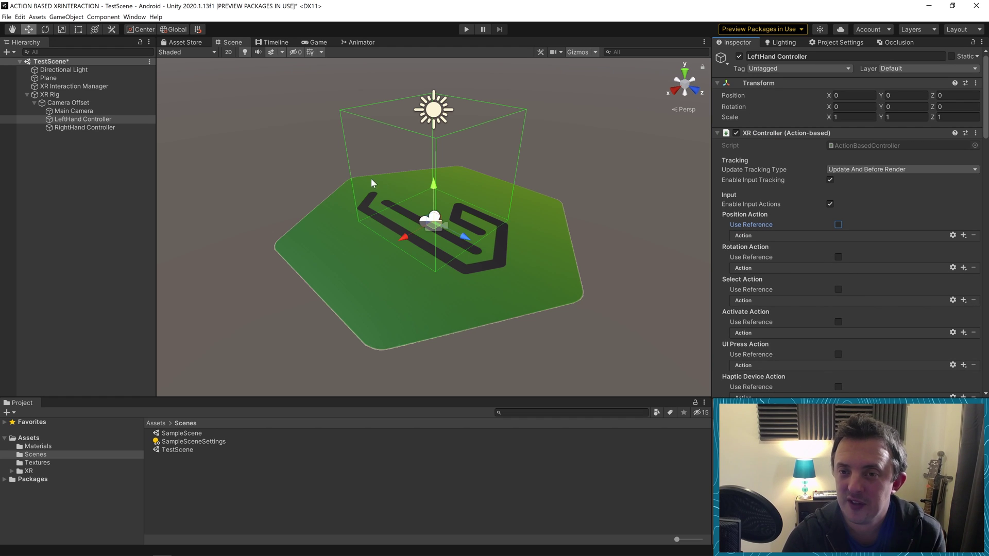
Import the Default Input Actions sample of the XR Interaction Toolkit and close the Package Manager
{"action": "left_click", "coordinate": [138, 17]}
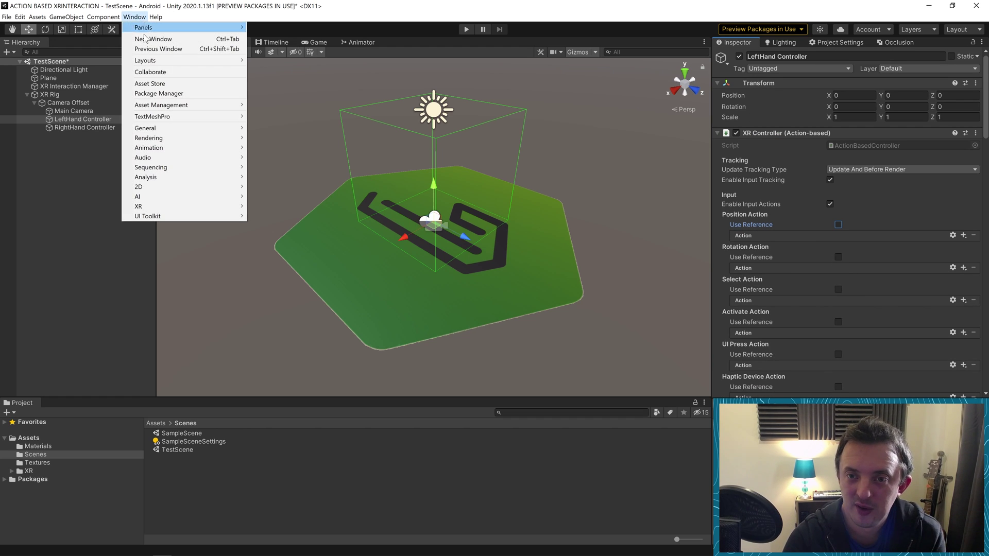
{"action": "left_click", "coordinate": [157, 93]}
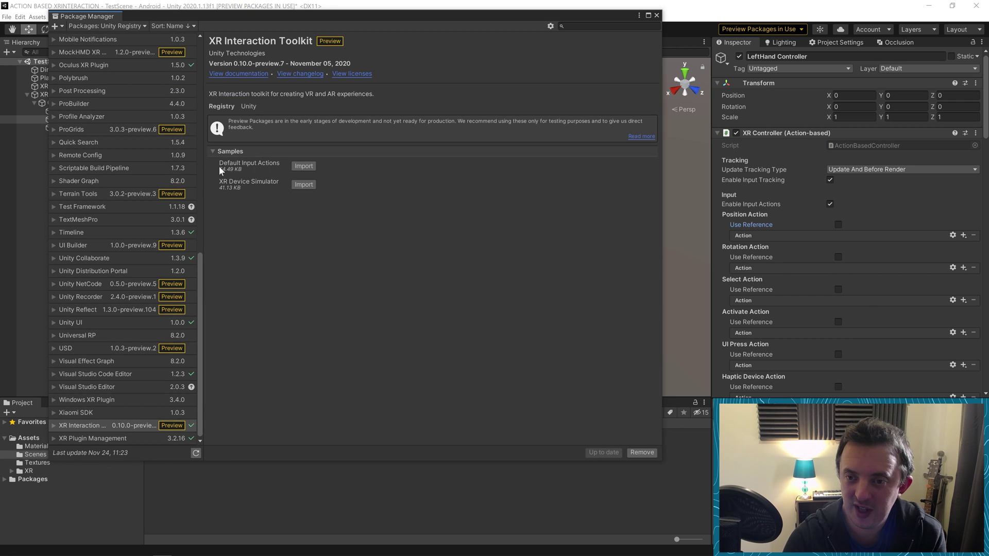
{"action": "left_click", "coordinate": [216, 151]}
{"action": "left_click", "coordinate": [215, 151]}
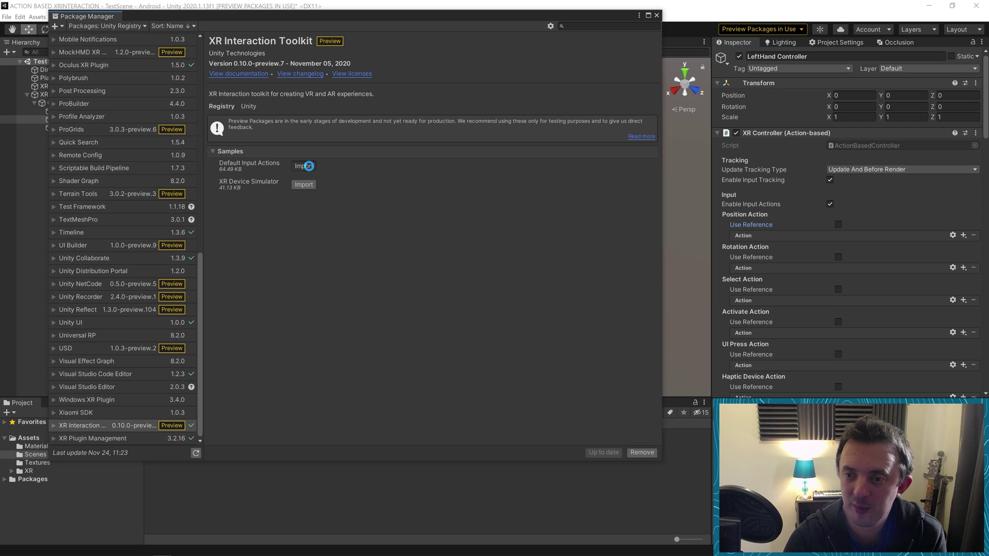
{"action": "left_click", "coordinate": [308, 166]}
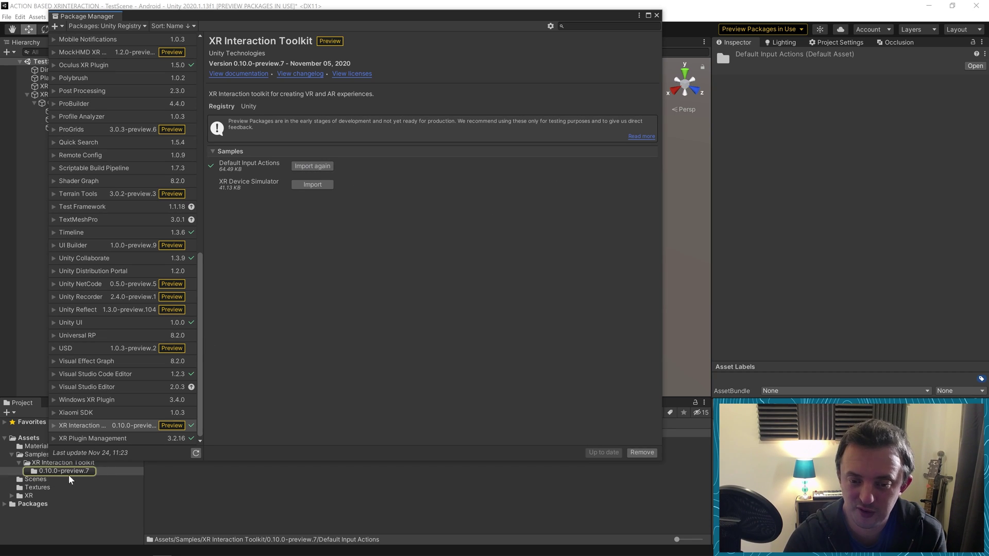
{"action": "left_click", "coordinate": [656, 15]}
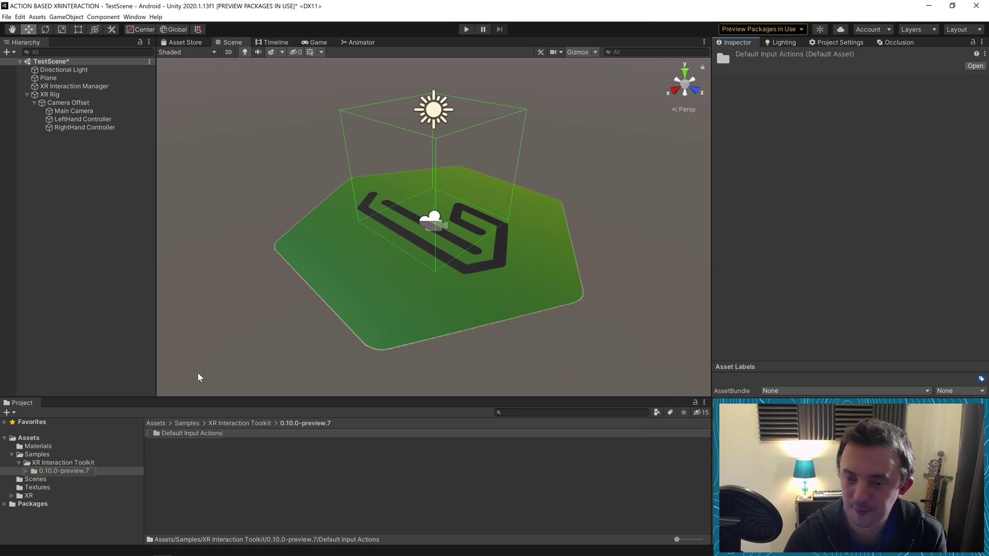
Open the imported Default Input Actions folder and examine its XRI Default presets and input actions asset
{"action": "left_click", "coordinate": [26, 470]}
{"action": "left_click", "coordinate": [76, 479]}
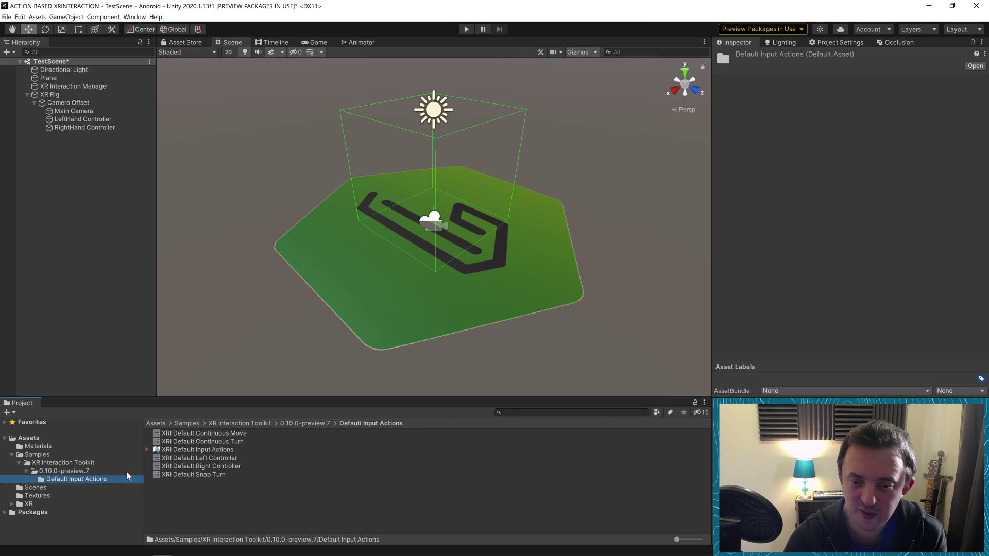
{"action": "left_click", "coordinate": [210, 435]}
{"action": "left_click", "coordinate": [208, 441]}
{"action": "left_click", "coordinate": [207, 449]}
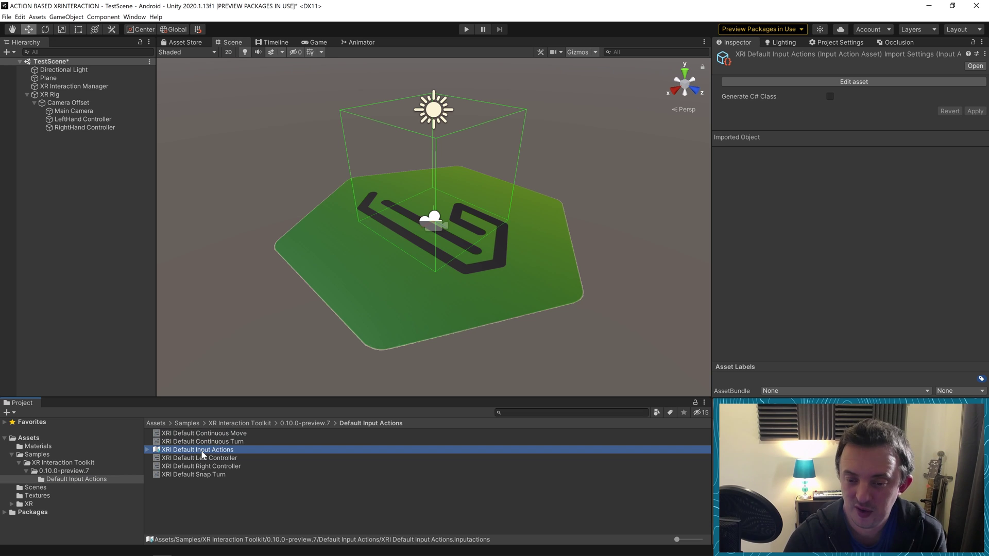
{"action": "left_click", "coordinate": [206, 458]}
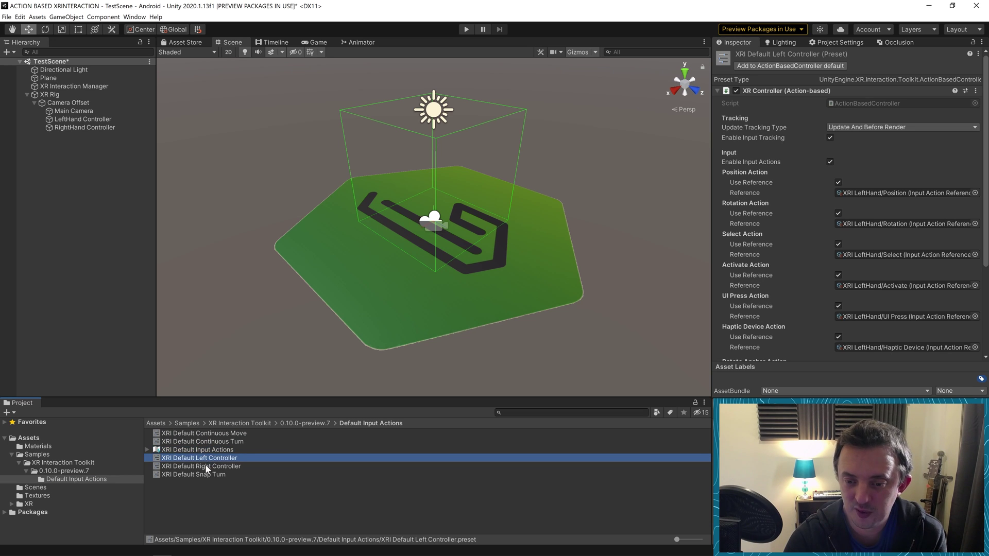
{"action": "left_click", "coordinate": [205, 466]}
{"action": "left_click", "coordinate": [205, 474]}
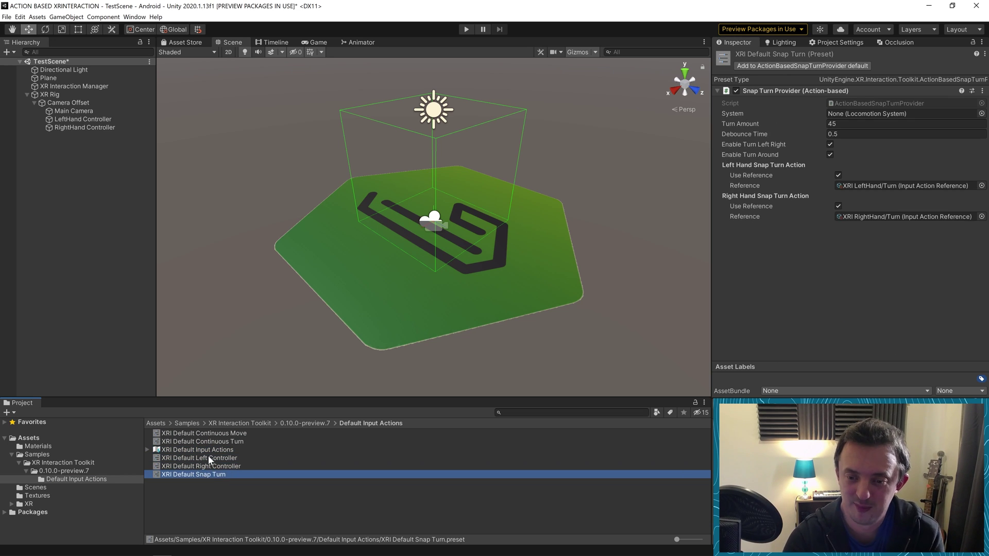
{"action": "left_click", "coordinate": [208, 450]}
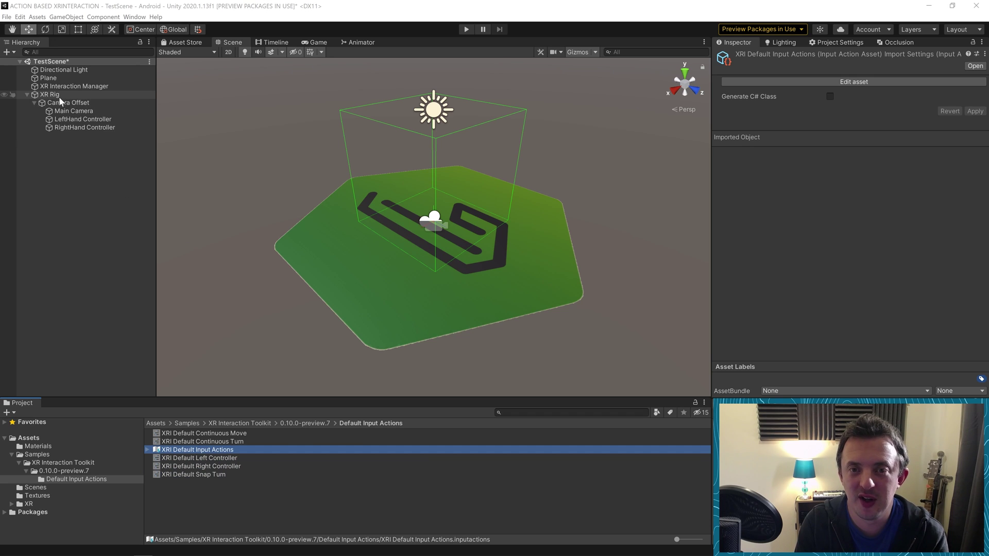
Check the LeftHand Controller's action settings, and delete the whole XR Rig from the scene
{"action": "left_click", "coordinate": [66, 112]}
{"action": "left_click", "coordinate": [66, 119]}
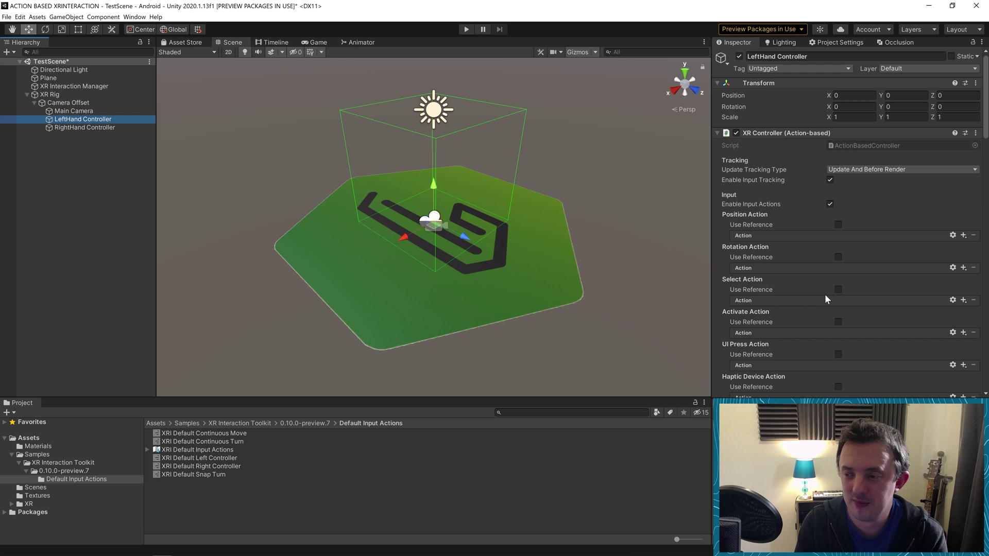
{"action": "left_click", "coordinate": [68, 94]}
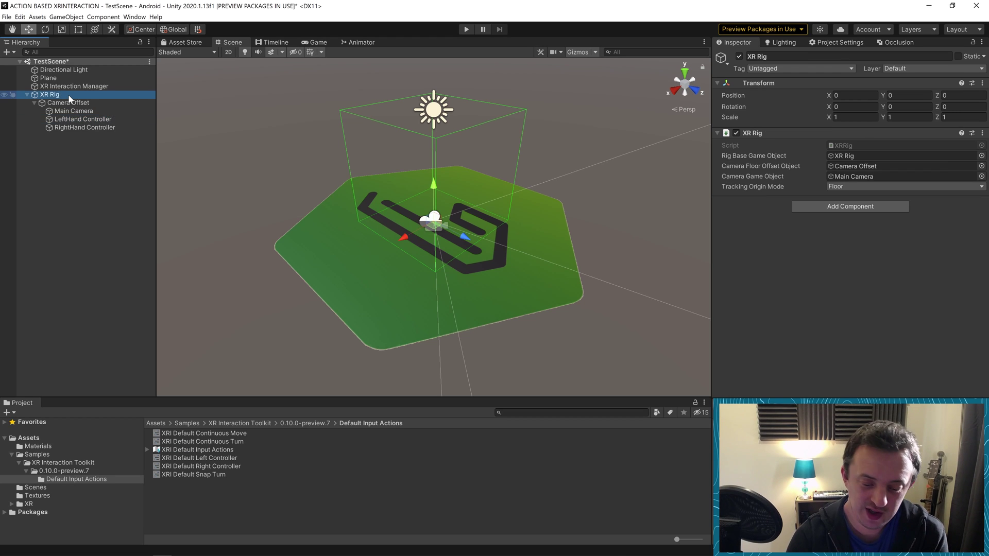
{"action": "key", "text": "Delete"}
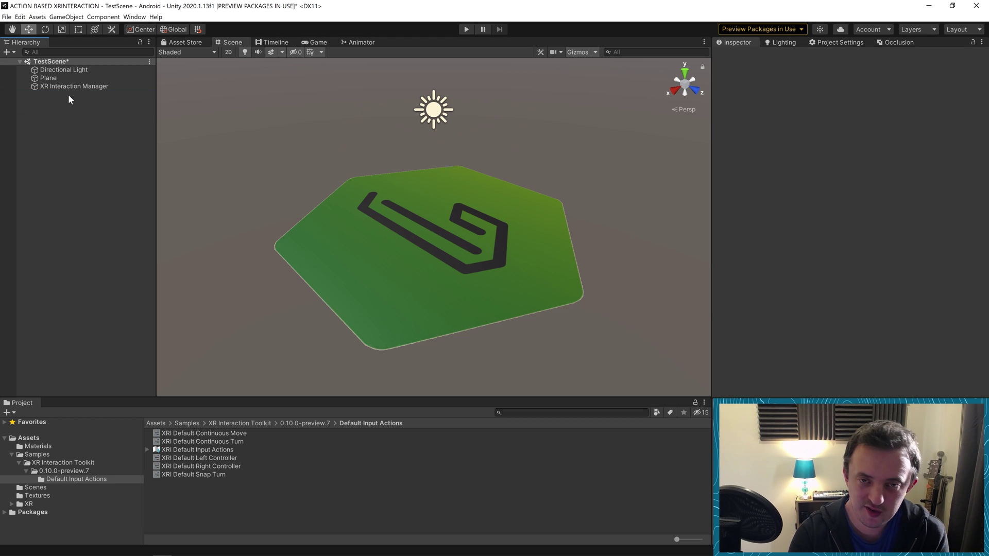
Open the XRI Default Input Actions asset and examine its left-hand and right-hand action maps, including the right-hand Activate action's triggerPressed binding
{"action": "left_click", "coordinate": [84, 478]}
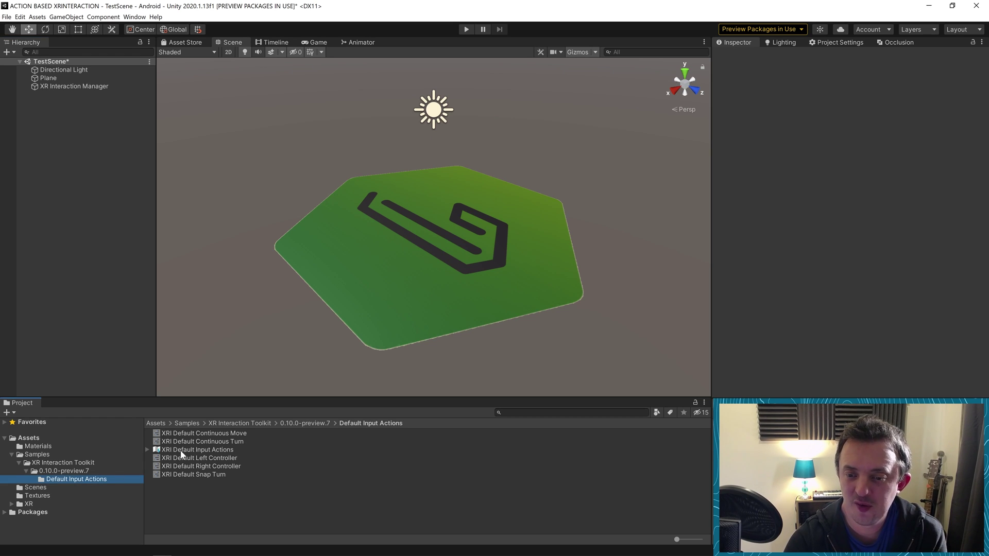
{"action": "left_click", "coordinate": [181, 450]}
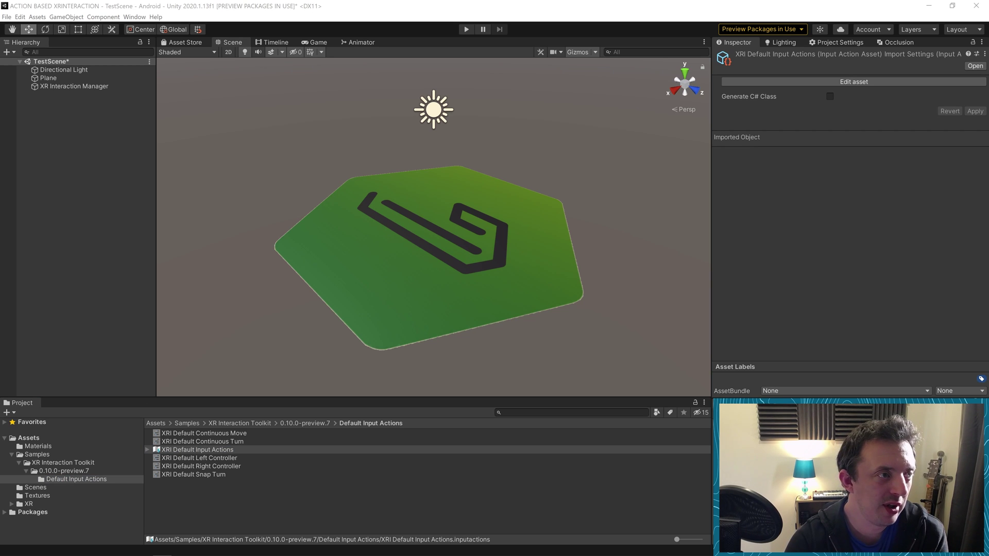
{"action": "double_click", "coordinate": [180, 450]}
{"action": "left_click_drag", "start_coordinate": [476, 49], "coordinate": [397, 29]}
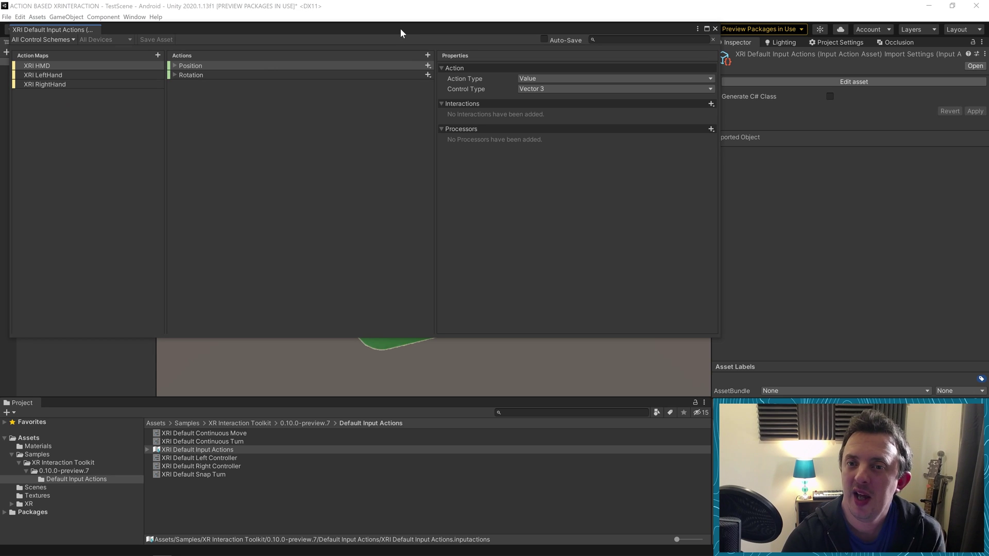
{"action": "left_click", "coordinate": [54, 77]}
{"action": "left_click", "coordinate": [57, 83]}
{"action": "left_click", "coordinate": [58, 76]}
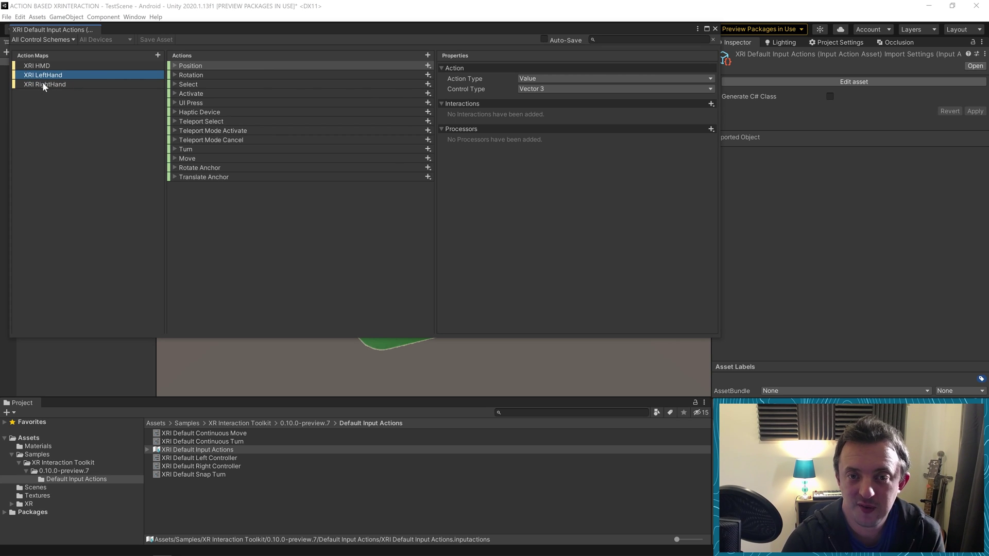
{"action": "left_click", "coordinate": [110, 84]}
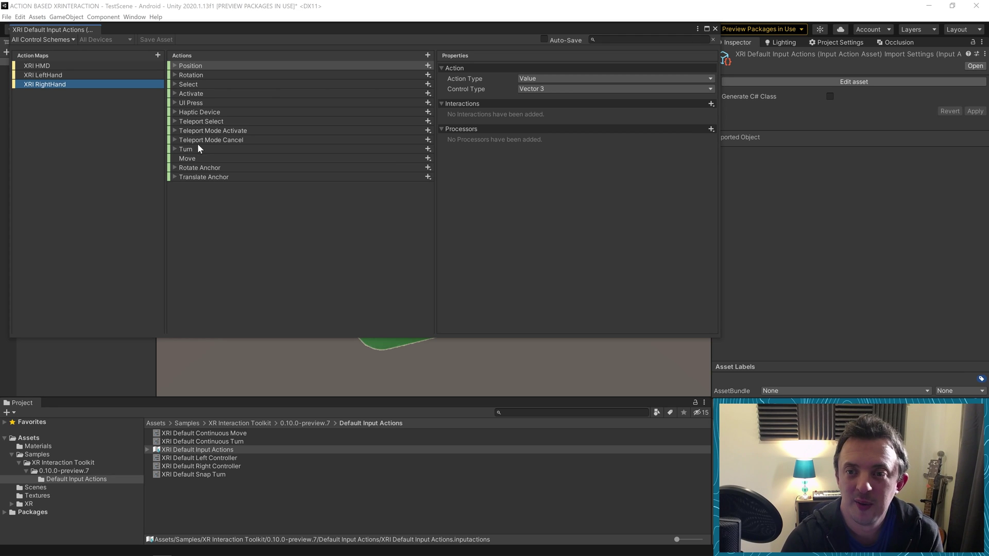
{"action": "left_click", "coordinate": [175, 94]}
{"action": "left_click", "coordinate": [197, 96]}
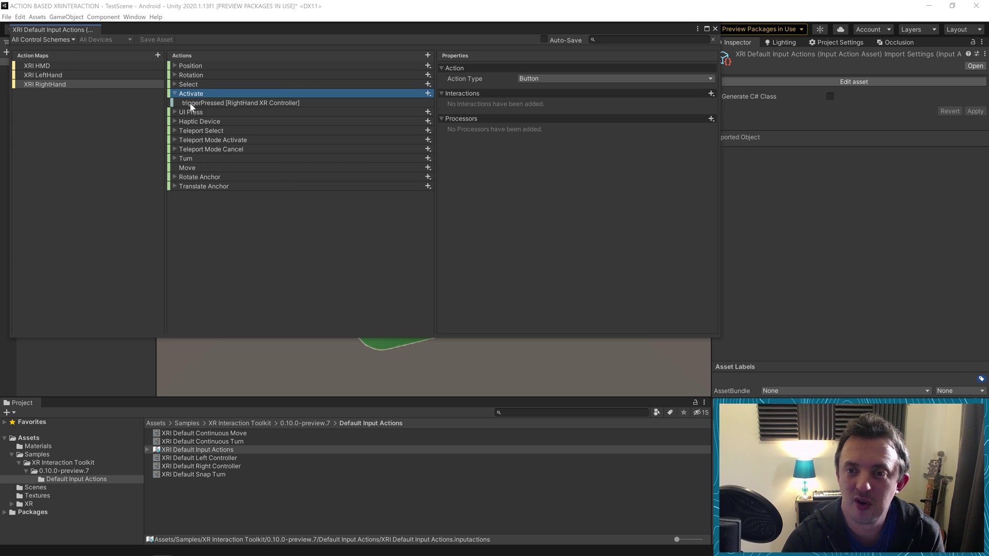
{"action": "left_click", "coordinate": [251, 103]}
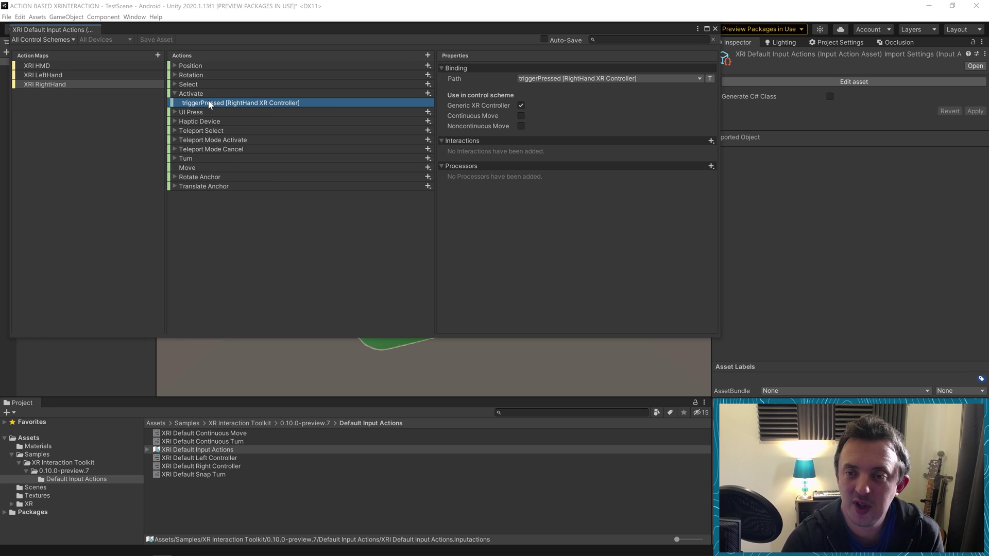
Add a primaryButton [Oculus Touch Controller] binding to the XRI RightHand Activate action, and delete that binding again
{"action": "left_click", "coordinate": [428, 94]}
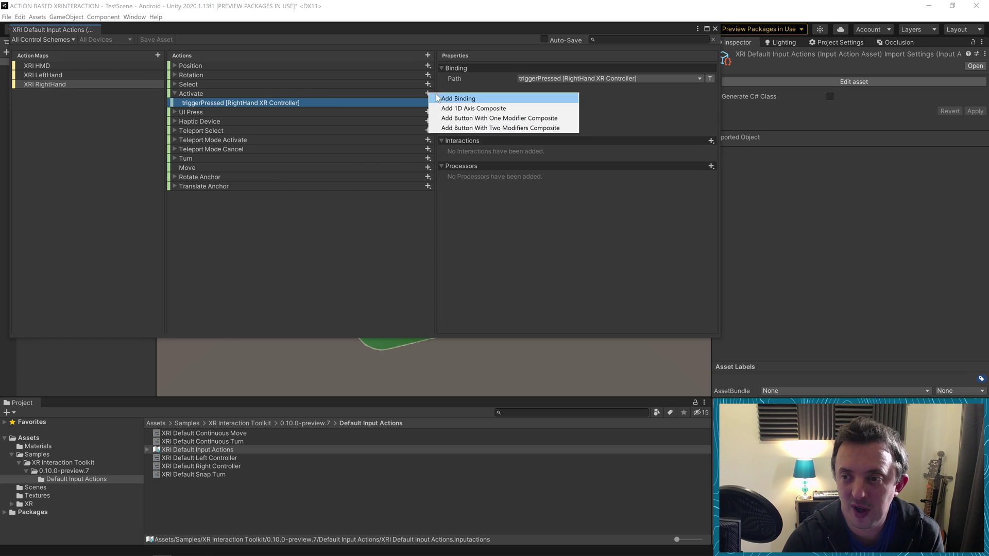
{"action": "left_click", "coordinate": [443, 98]}
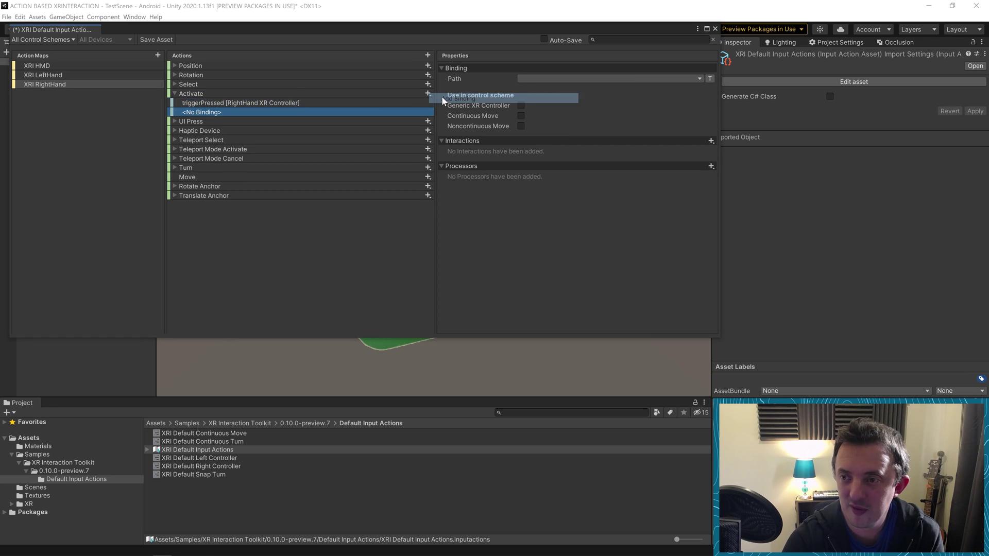
{"action": "left_click", "coordinate": [553, 80]}
{"action": "left_click", "coordinate": [557, 202]}
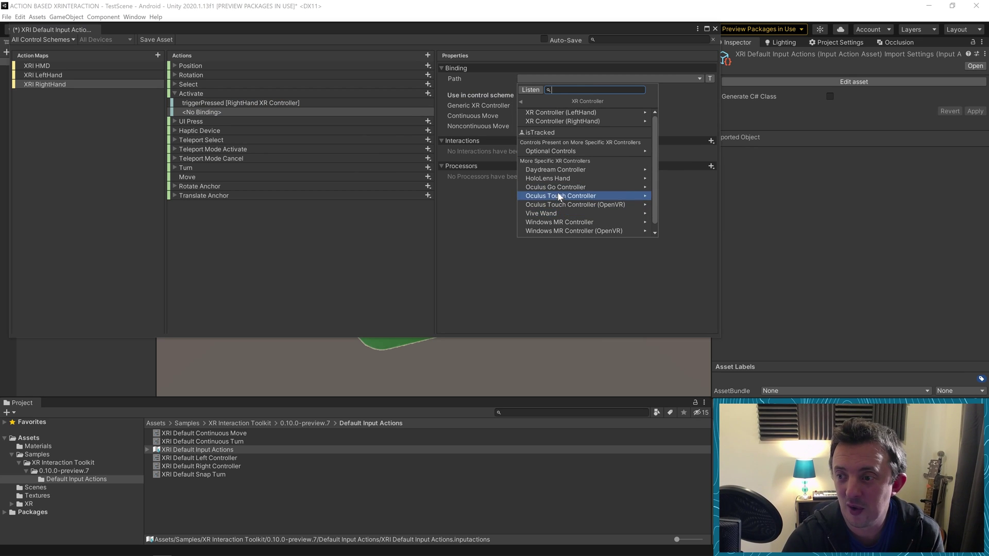
{"action": "left_click", "coordinate": [559, 196]}
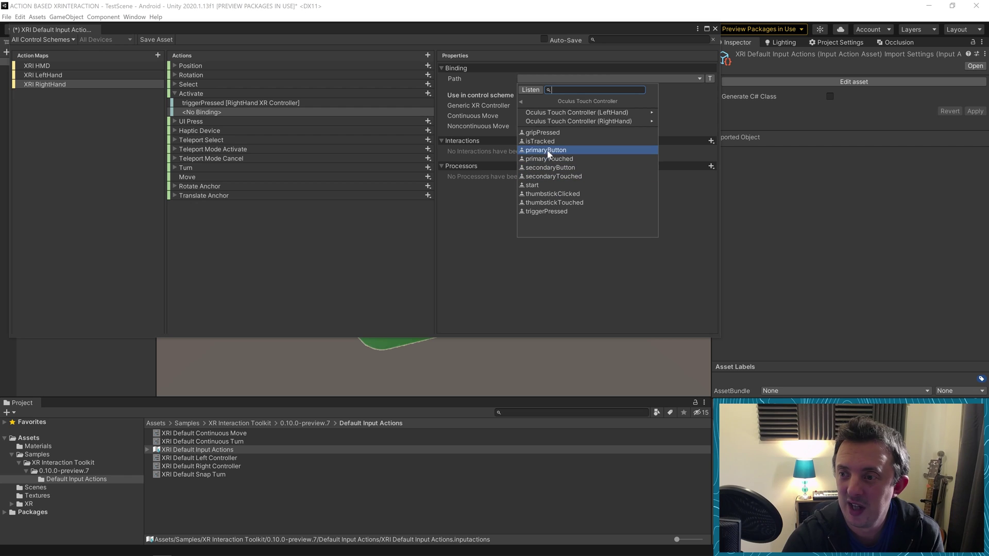
{"action": "left_click", "coordinate": [548, 151]}
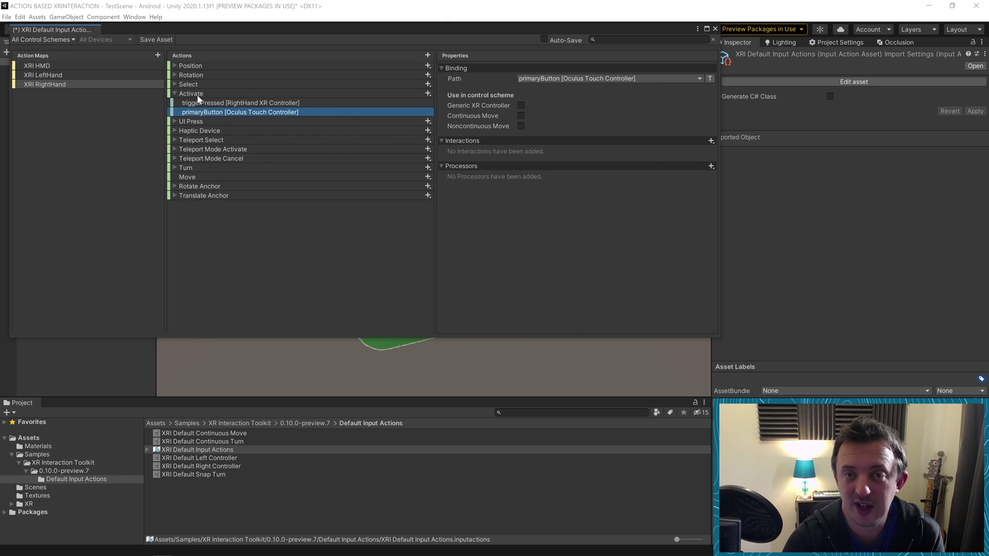
{"action": "right_click", "coordinate": [277, 112]}
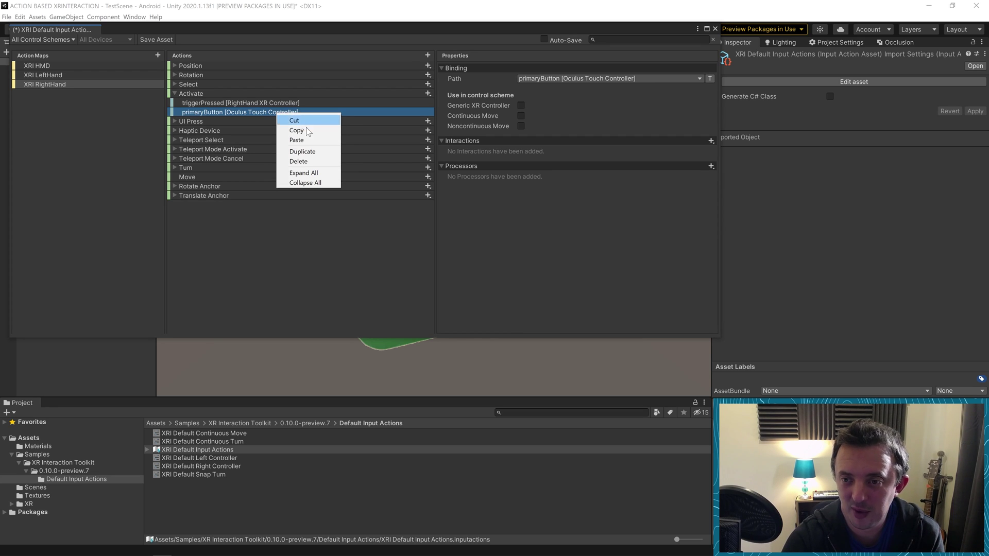
{"action": "left_click", "coordinate": [298, 161]}
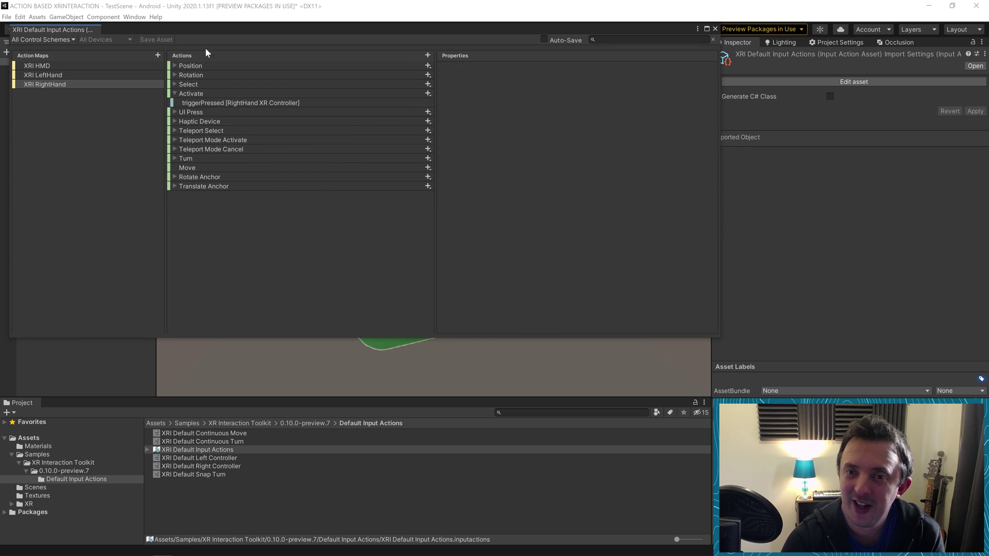
Close the input actions editor and compare the XRI Default Left Controller and XRI Default Right Controller presets
{"action": "left_click_drag", "start_coordinate": [206, 24], "coordinate": [224, 54]}
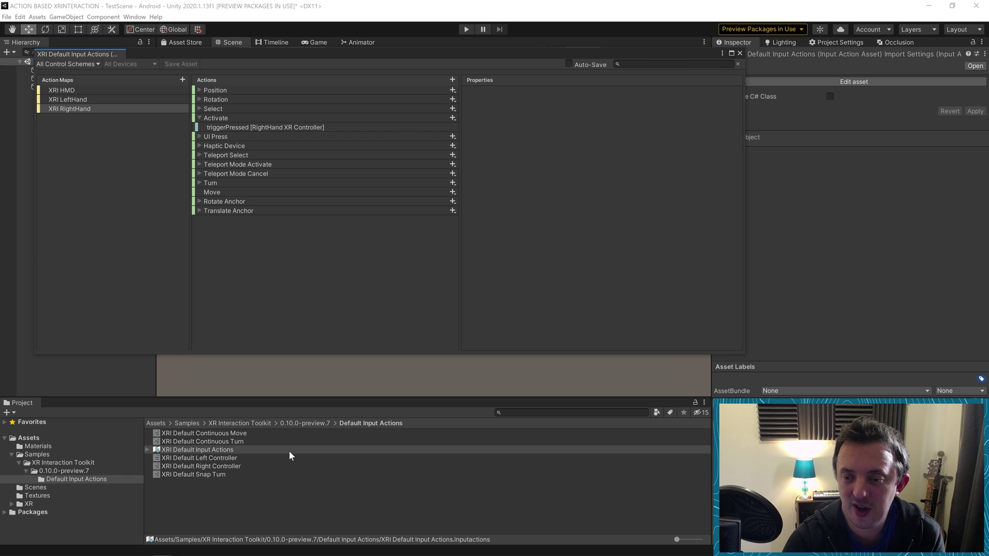
{"action": "left_click", "coordinate": [739, 53]}
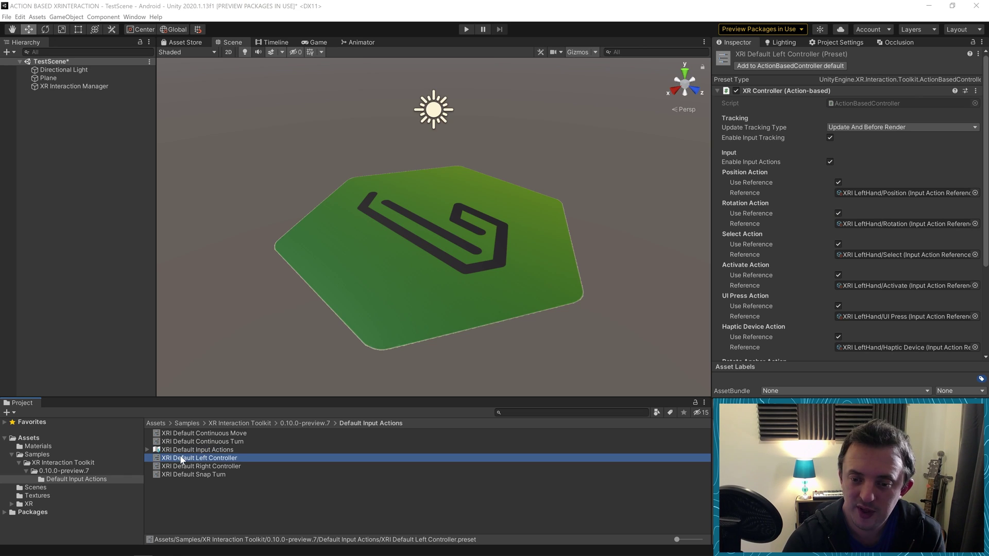
{"action": "left_click", "coordinate": [181, 466]}
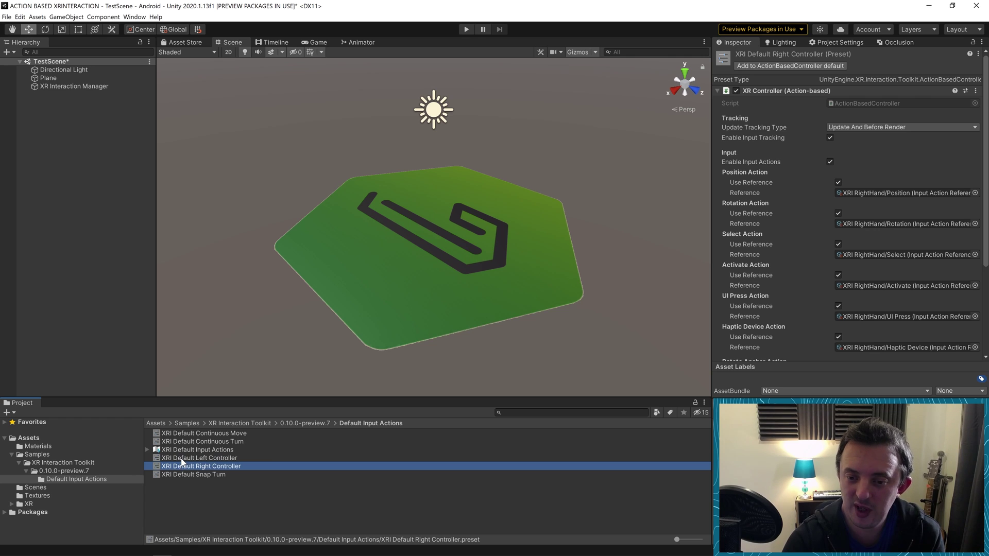
{"action": "left_click", "coordinate": [181, 459]}
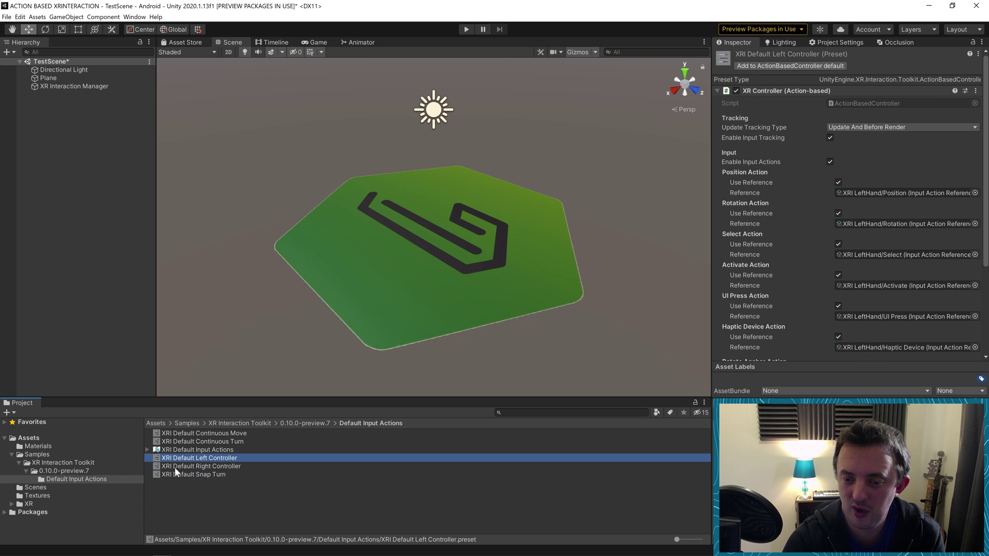
{"action": "left_click", "coordinate": [182, 465]}
Add the XRI Default Left Controller and XRI Default Right Controller presets to the ActionBasedController defaults
{"action": "left_click", "coordinate": [185, 459]}
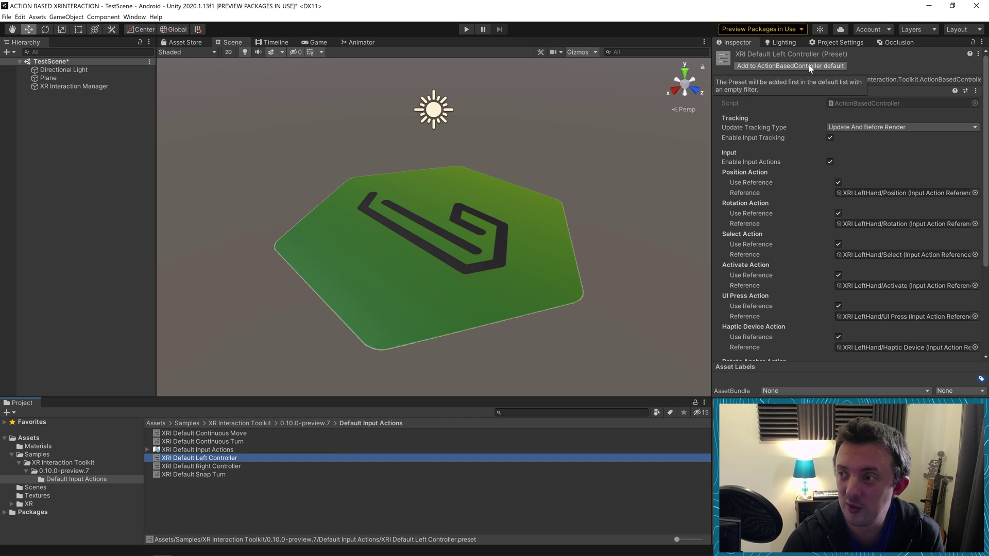
{"action": "left_click", "coordinate": [794, 66]}
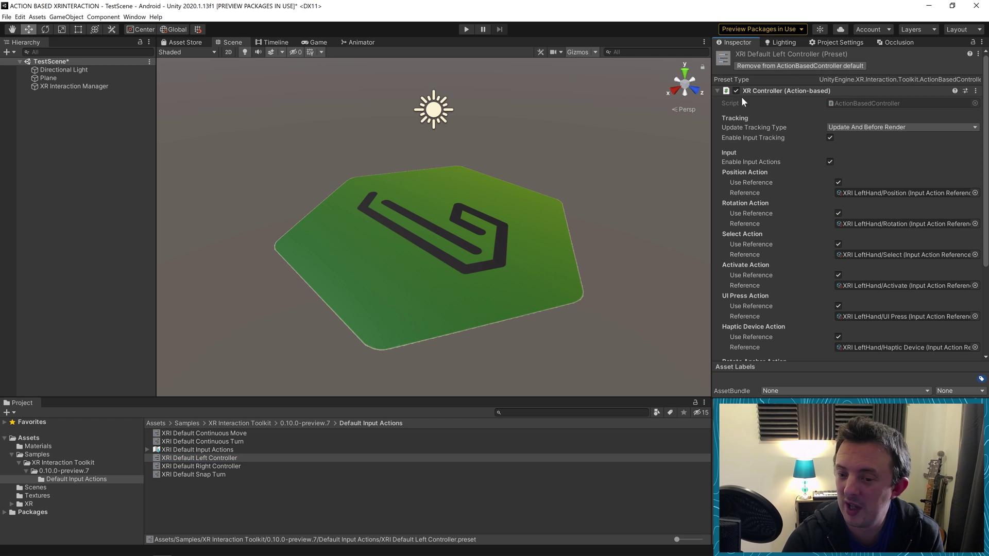
{"action": "left_click", "coordinate": [205, 466]}
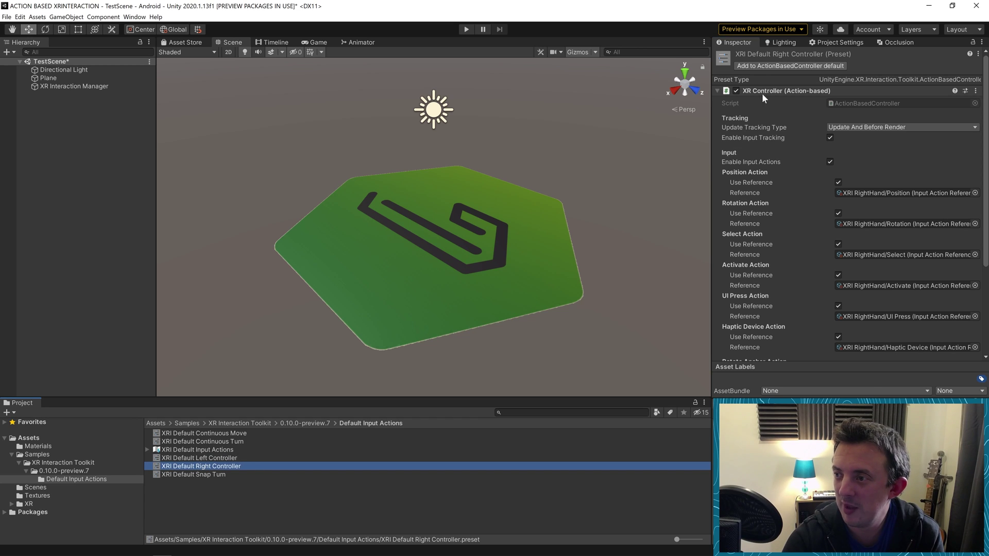
{"action": "left_click", "coordinate": [764, 66]}
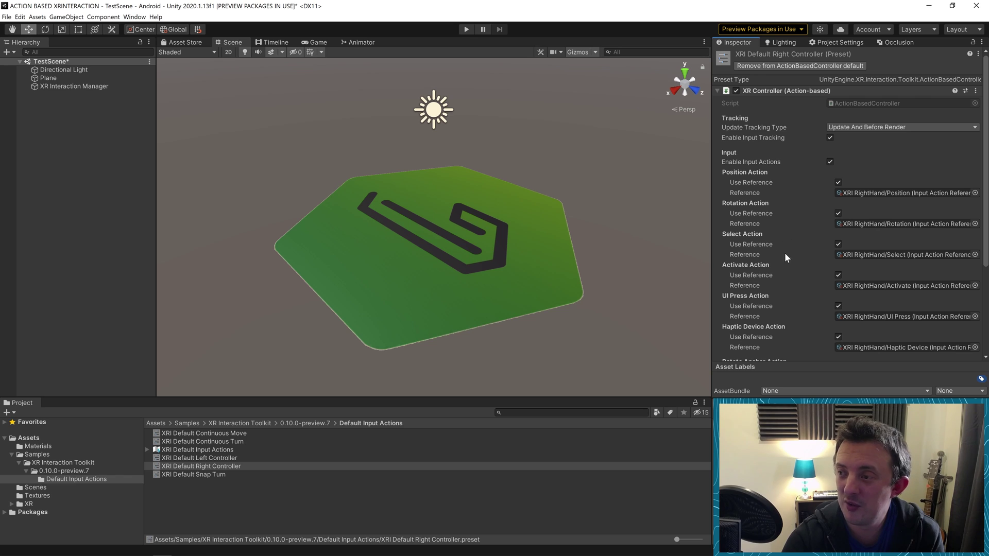
Undock the Project Settings into a wider floating window and show the Preset Manager settings
{"action": "left_click", "coordinate": [833, 42]}
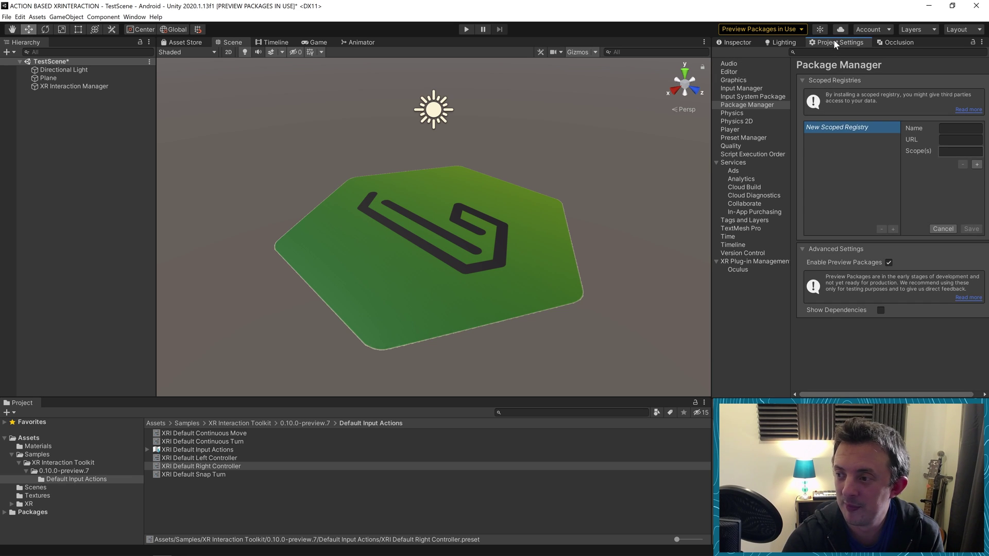
{"action": "left_click_drag", "start_coordinate": [833, 41], "coordinate": [61, 257]}
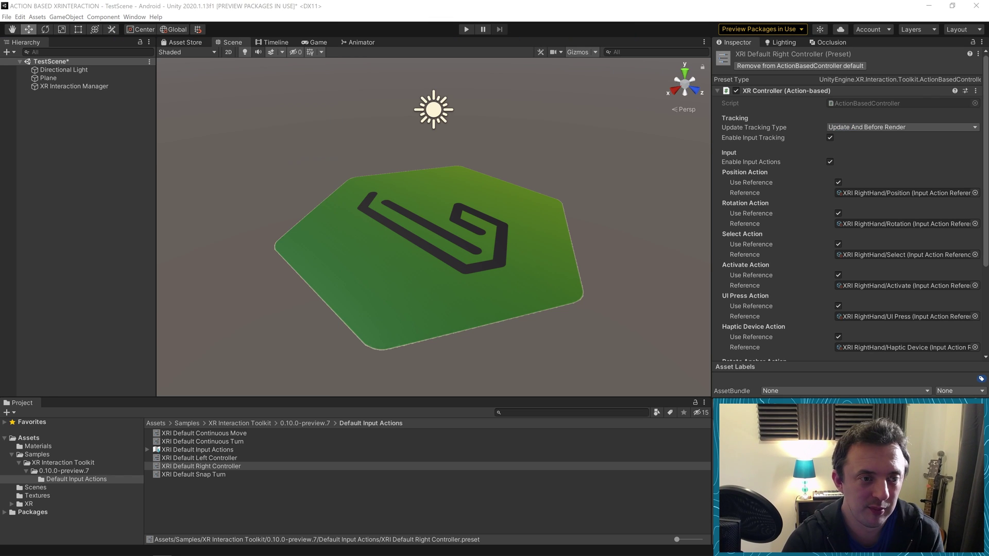
{"action": "left_click_drag", "start_coordinate": [295, 23], "coordinate": [192, 37]}
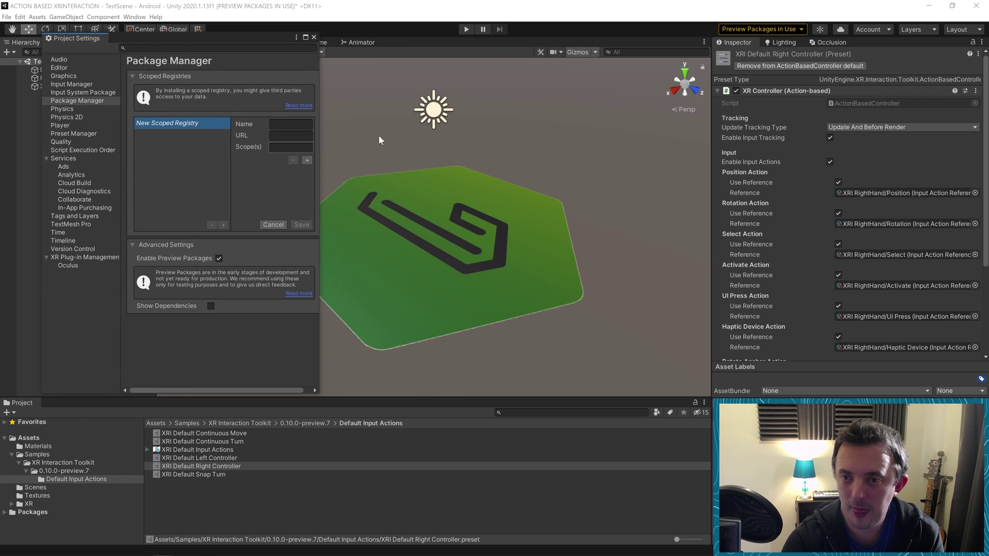
{"action": "left_click_drag", "start_coordinate": [320, 124], "coordinate": [691, 124]}
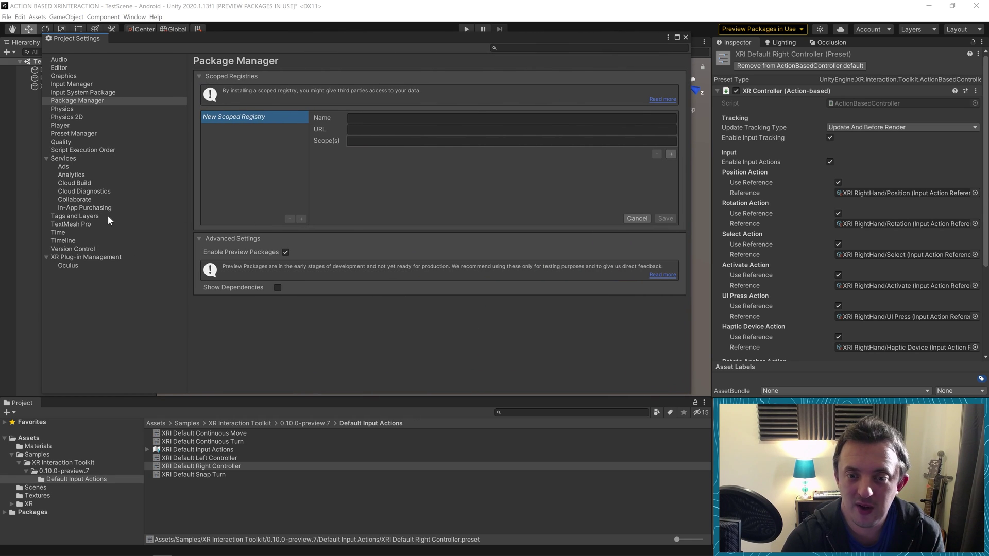
{"action": "left_click", "coordinate": [85, 134]}
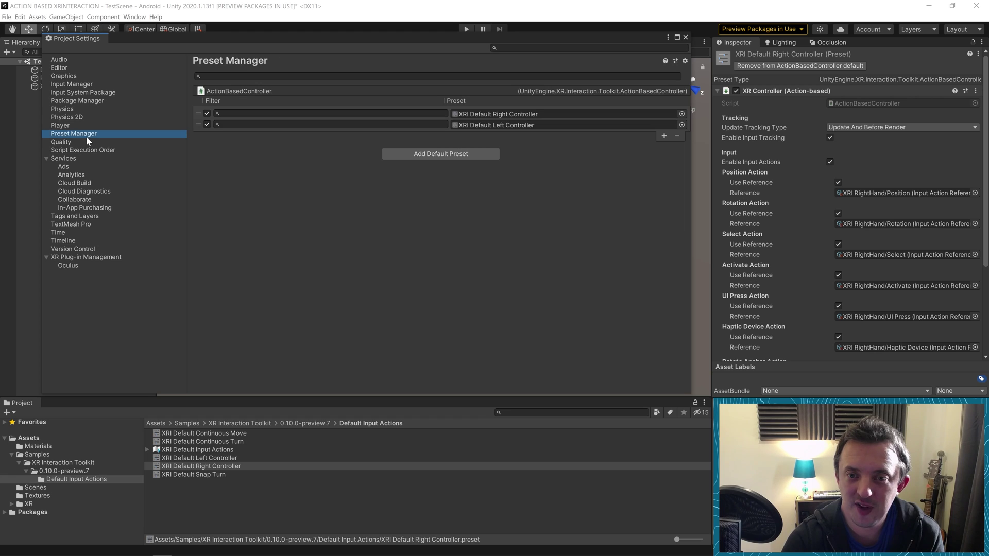
Set the filter of the XRI Default Right Controller preset to Right and the Left Controller preset to Left, and close the Project Settings
{"action": "left_click", "coordinate": [505, 124]}
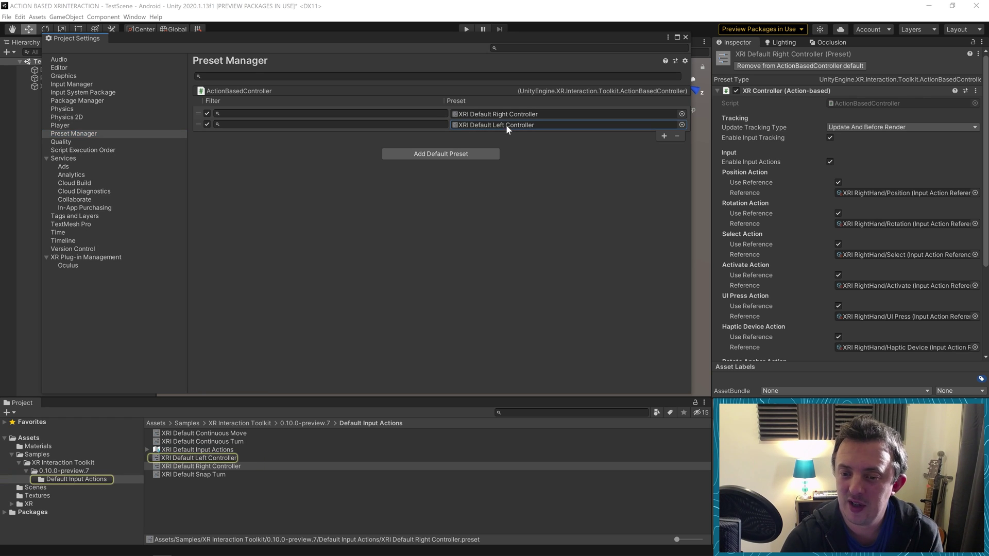
{"action": "left_click", "coordinate": [503, 114]}
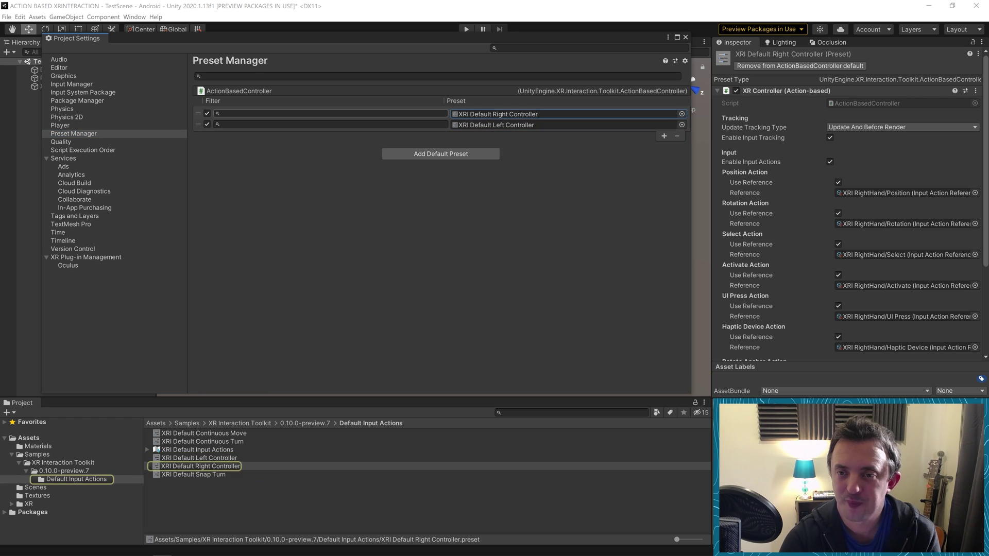
{"action": "left_click", "coordinate": [284, 114]}
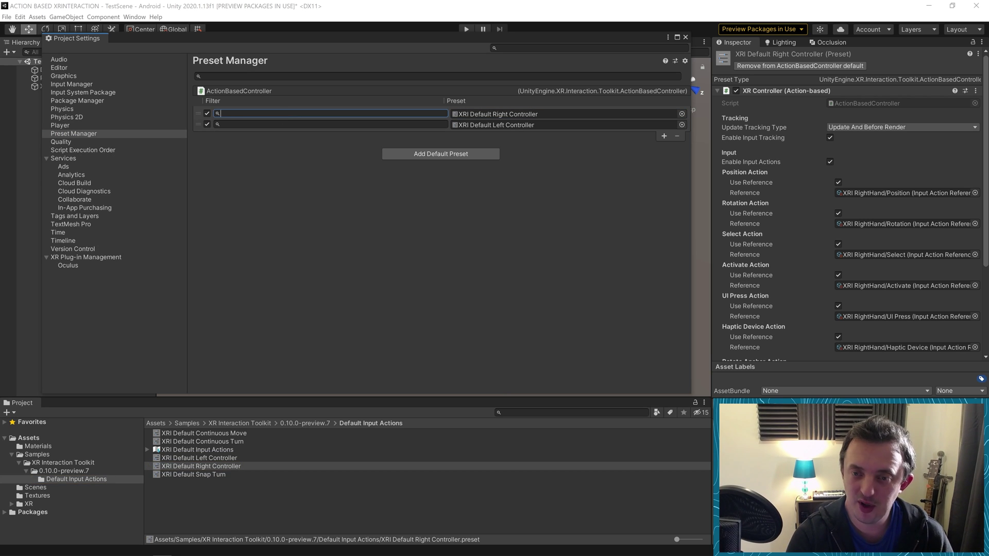
{"action": "type", "text": "Right"}
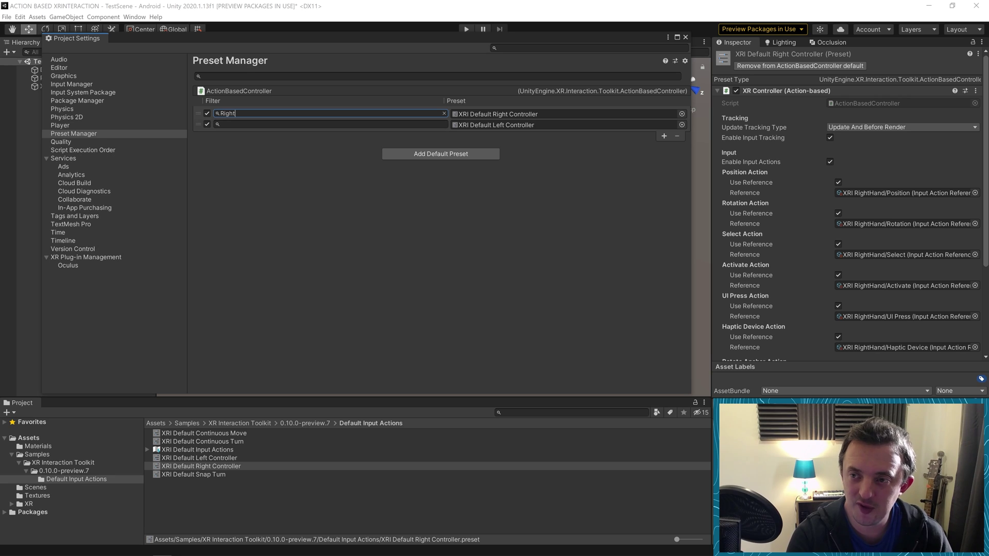
{"action": "left_click", "coordinate": [330, 124]}
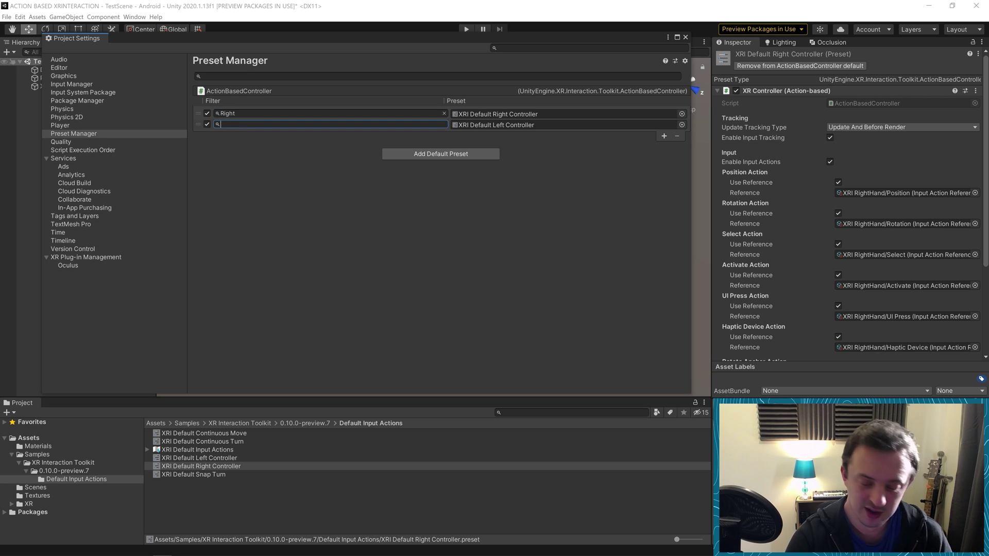
{"action": "type", "text": "Left"}
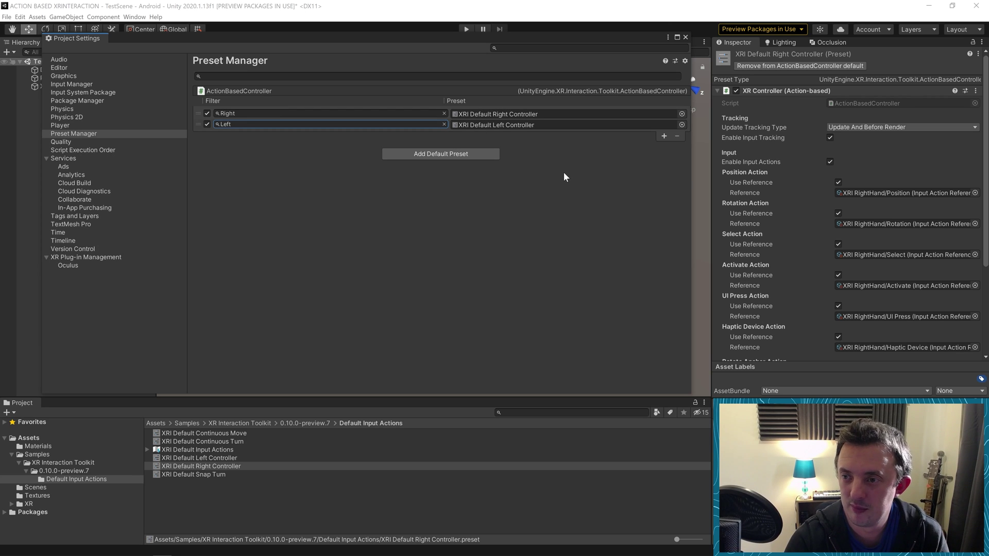
{"action": "left_click", "coordinate": [686, 36]}
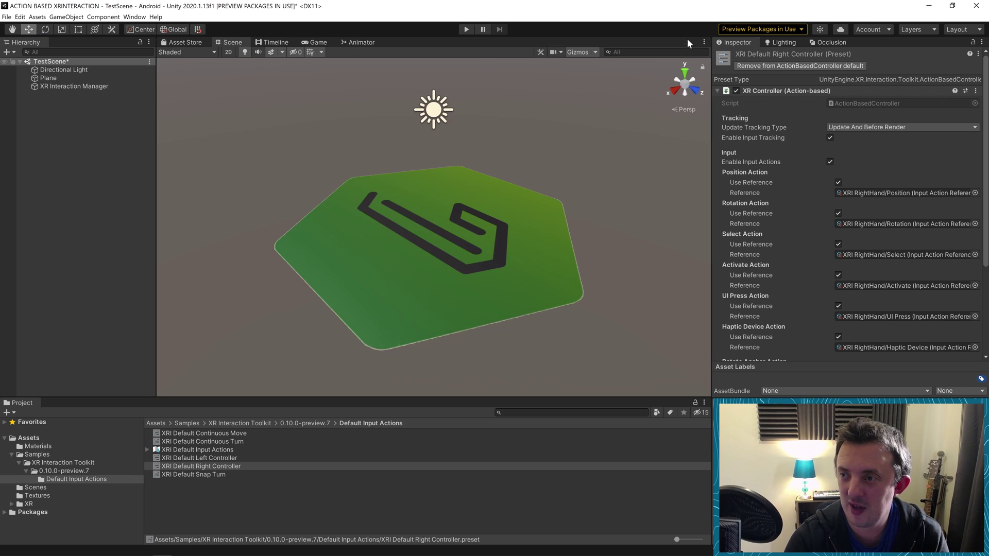
Add a Room-Scale XR Rig (Action-based) to the scene and check the input action references on its LeftHand Controller
{"action": "right_click", "coordinate": [59, 119]}
{"action": "mouse_move", "coordinate": [91, 289]}
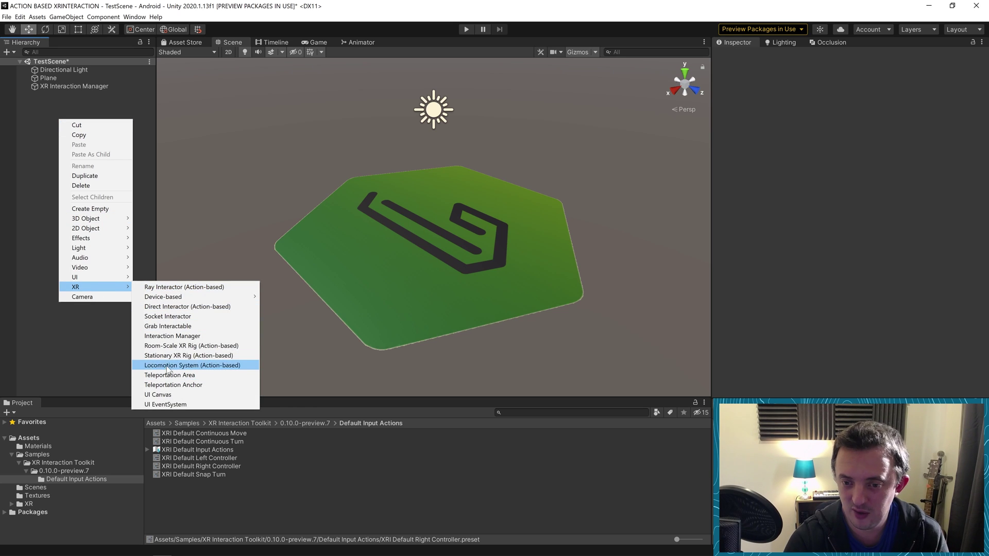
{"action": "left_click", "coordinate": [169, 347]}
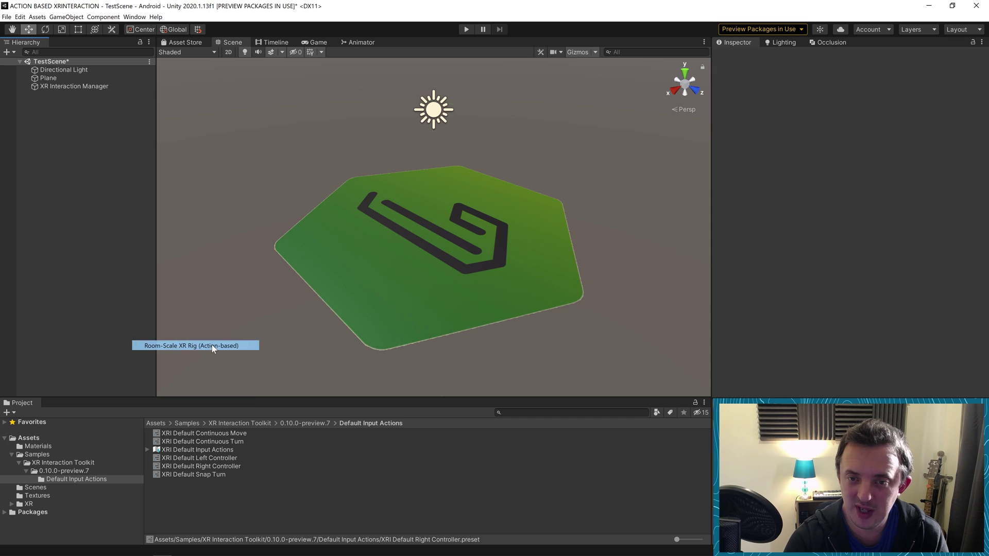
{"action": "left_click", "coordinate": [27, 94]}
{"action": "left_click", "coordinate": [34, 103]}
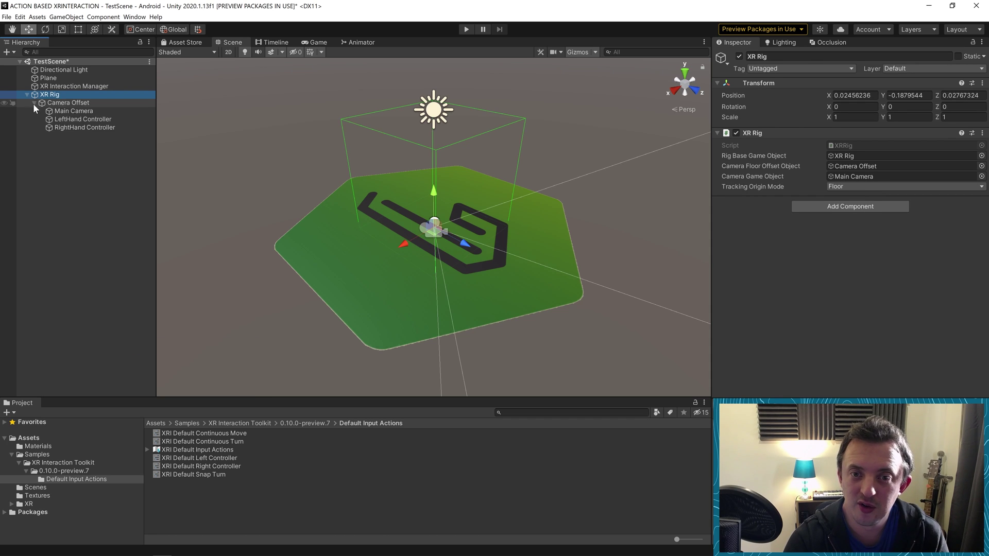
{"action": "left_click", "coordinate": [82, 118]}
{"action": "scroll", "coordinate": [789, 214], "scroll_direction": "down", "scroll_amount": 5}
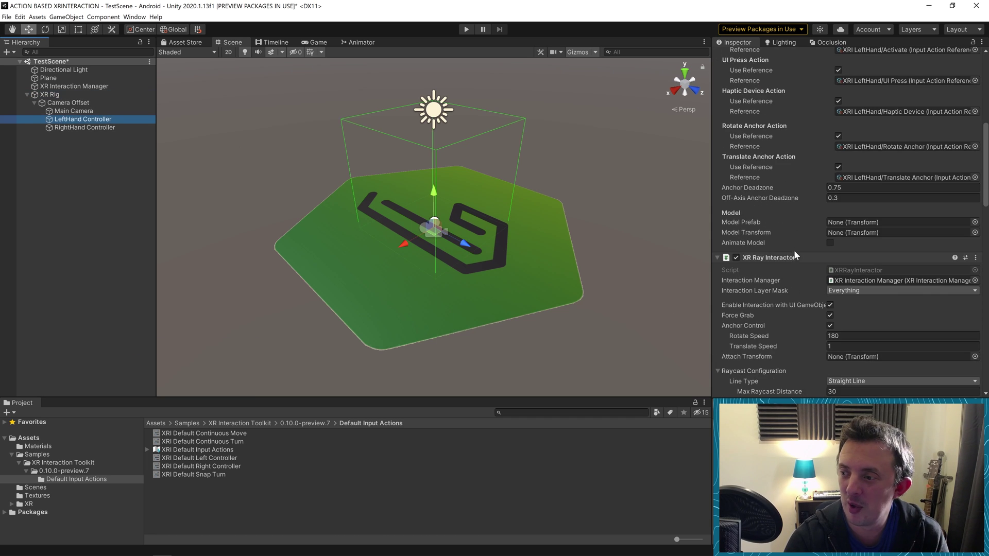
{"action": "scroll", "coordinate": [785, 215], "scroll_direction": "up", "scroll_amount": 3}
{"action": "scroll", "coordinate": [783, 212], "scroll_direction": "up", "scroll_amount": 3}
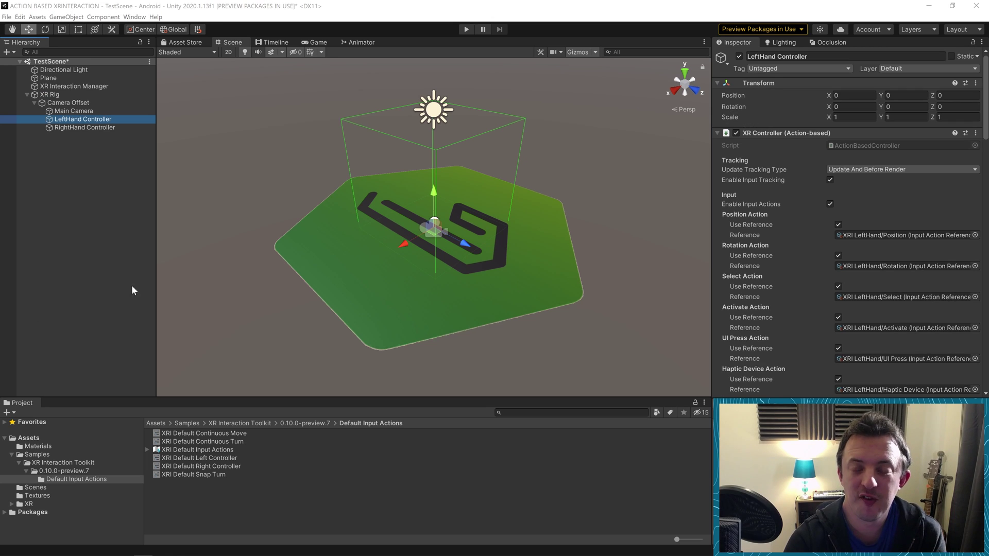
Add an Input Action Manager component to the XR Rig
{"action": "left_click", "coordinate": [50, 95]}
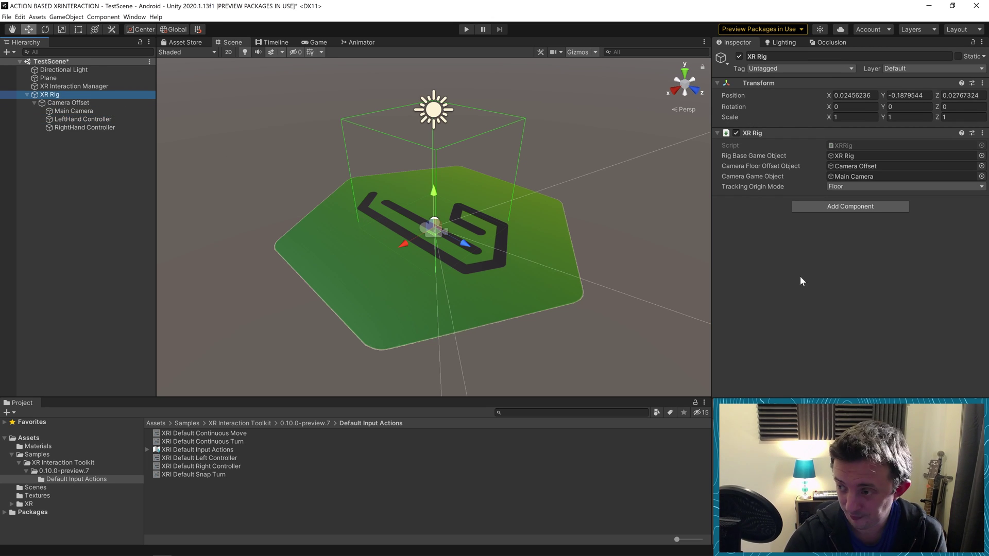
{"action": "left_click", "coordinate": [867, 207]}
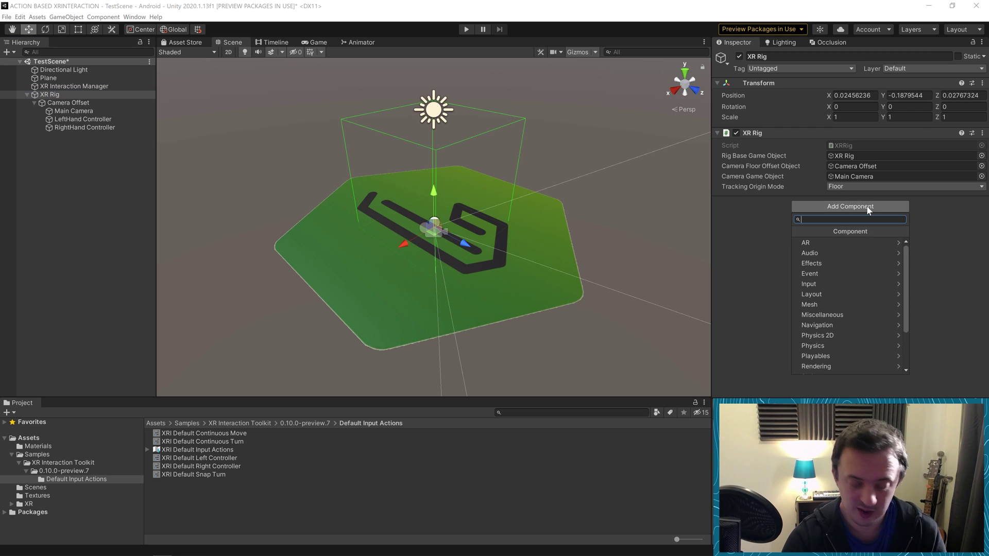
{"action": "type", "text": "inpu"}
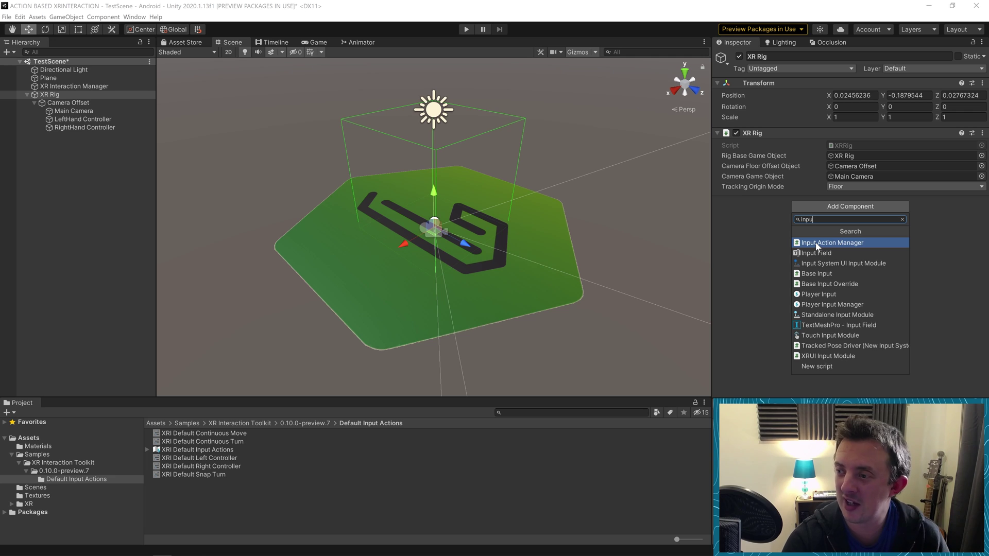
{"action": "type", "text": "t action"}
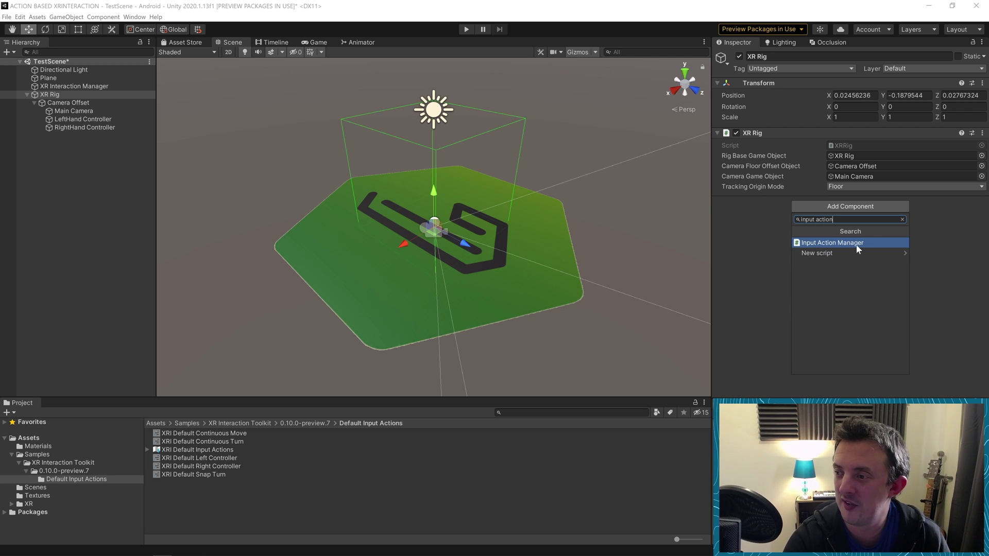
{"action": "left_click", "coordinate": [856, 243]}
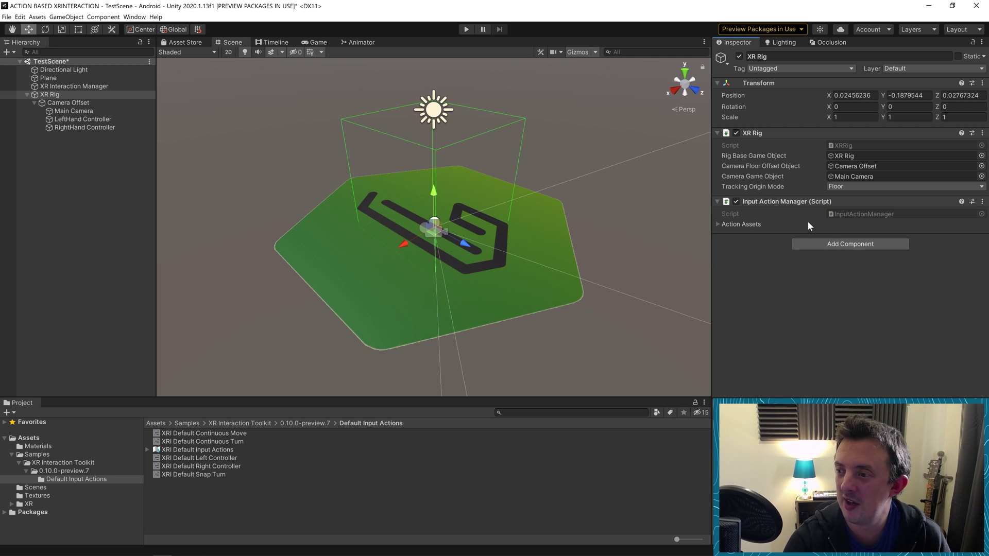
Set the Input Action Manager's Action Assets size to 1 and assign XRI Default Input Actions to Element 0
{"action": "left_click", "coordinate": [719, 224]}
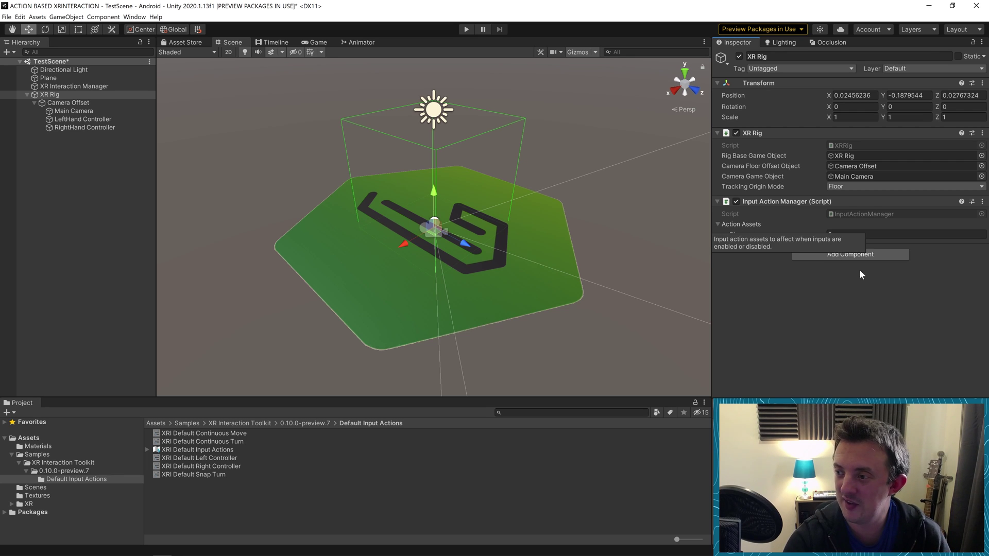
{"action": "left_click", "coordinate": [858, 234]}
{"action": "type", "text": "1"}
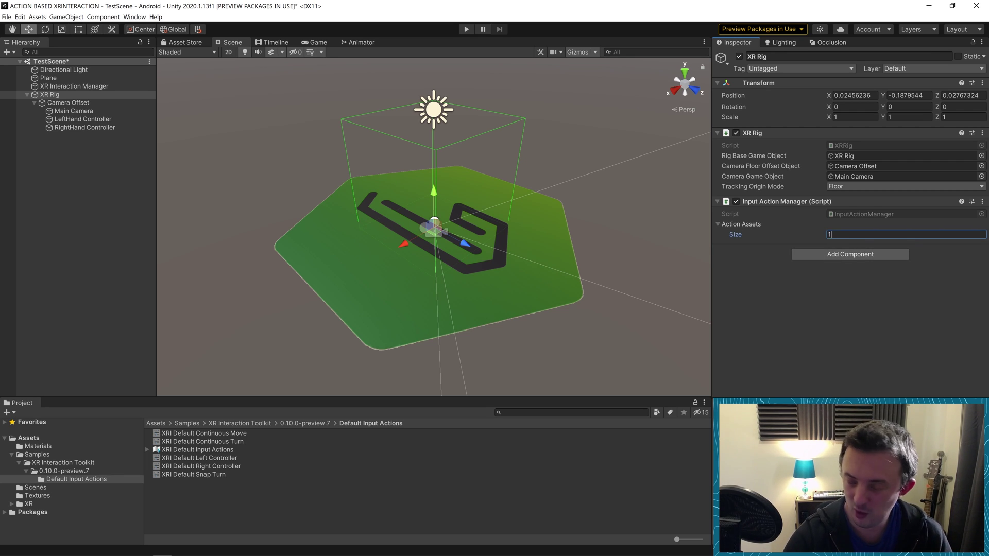
{"action": "key", "text": "Return"}
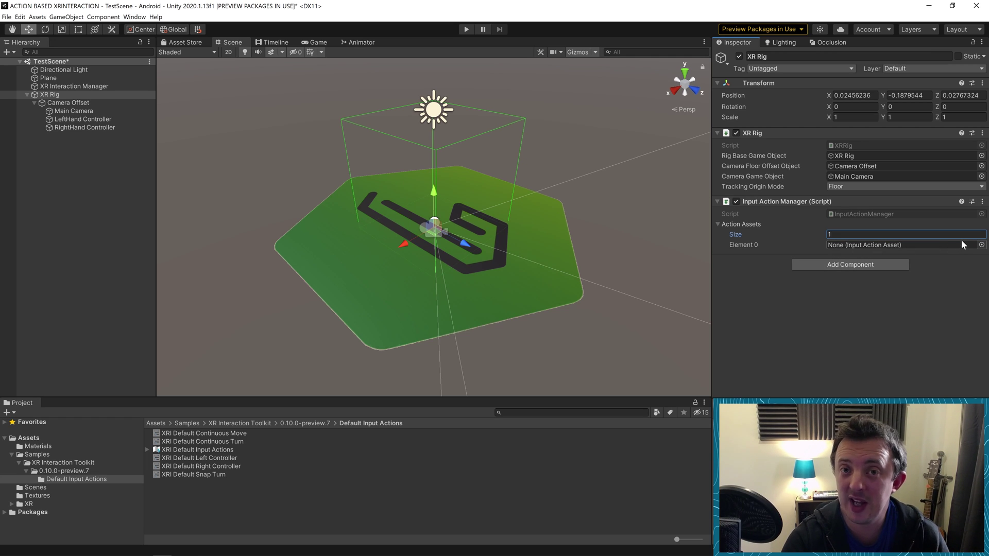
{"action": "left_click", "coordinate": [981, 246]}
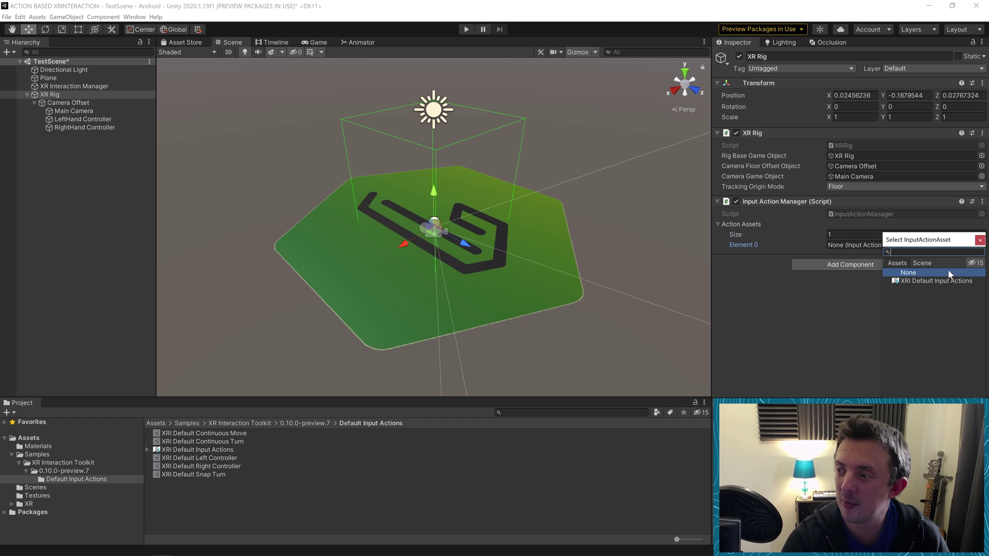
{"action": "left_click", "coordinate": [920, 282]}
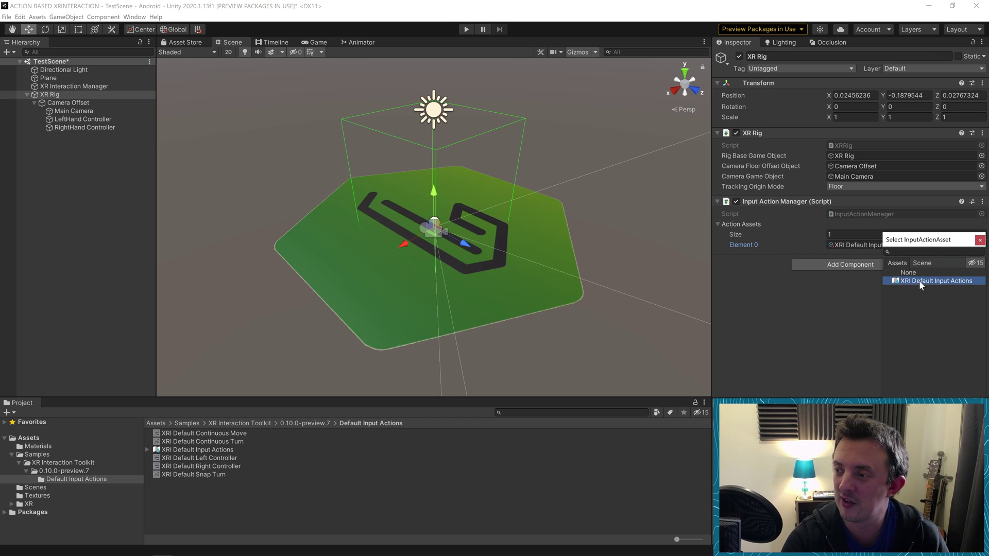
{"action": "left_click", "coordinate": [980, 239]}
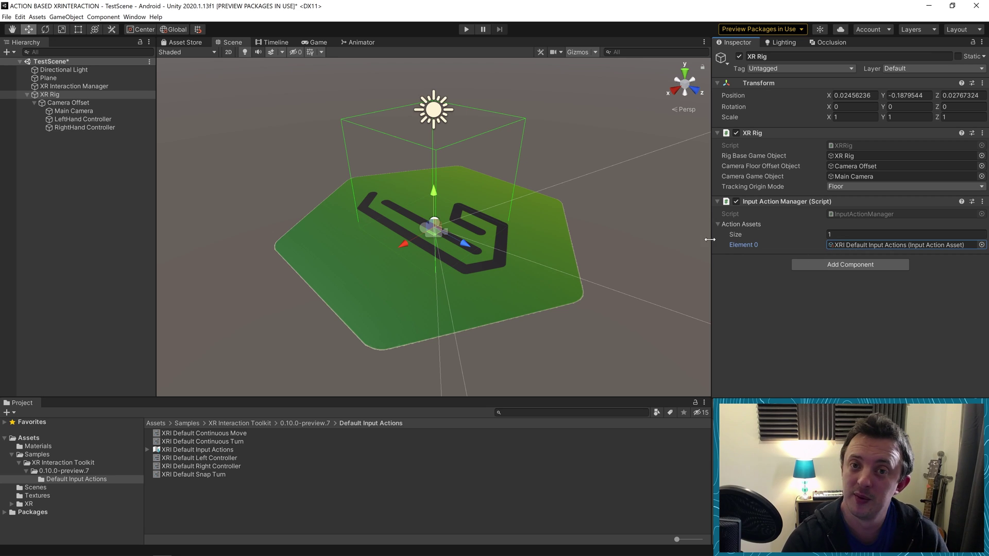
{"action": "left_click", "coordinate": [77, 206]}
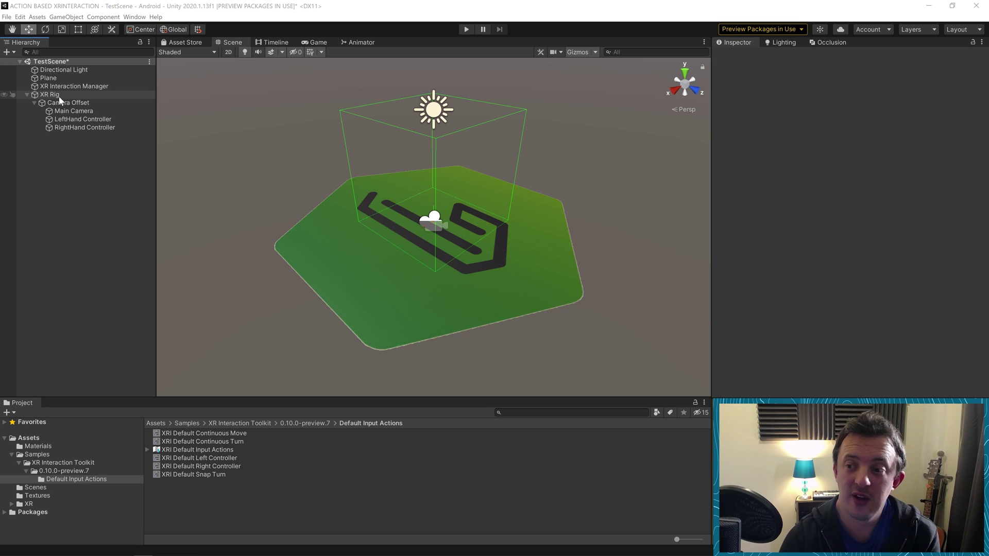
{"action": "left_click", "coordinate": [33, 98]}
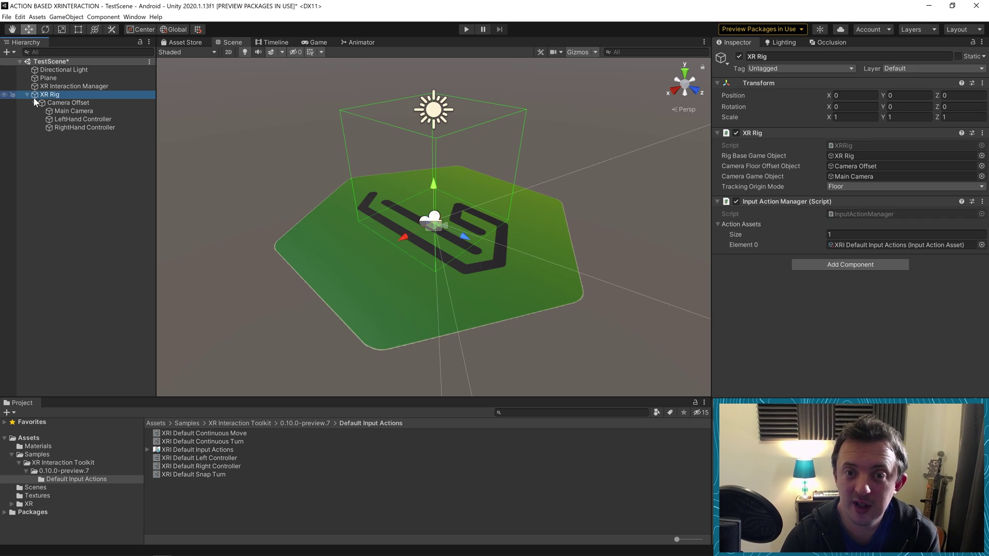